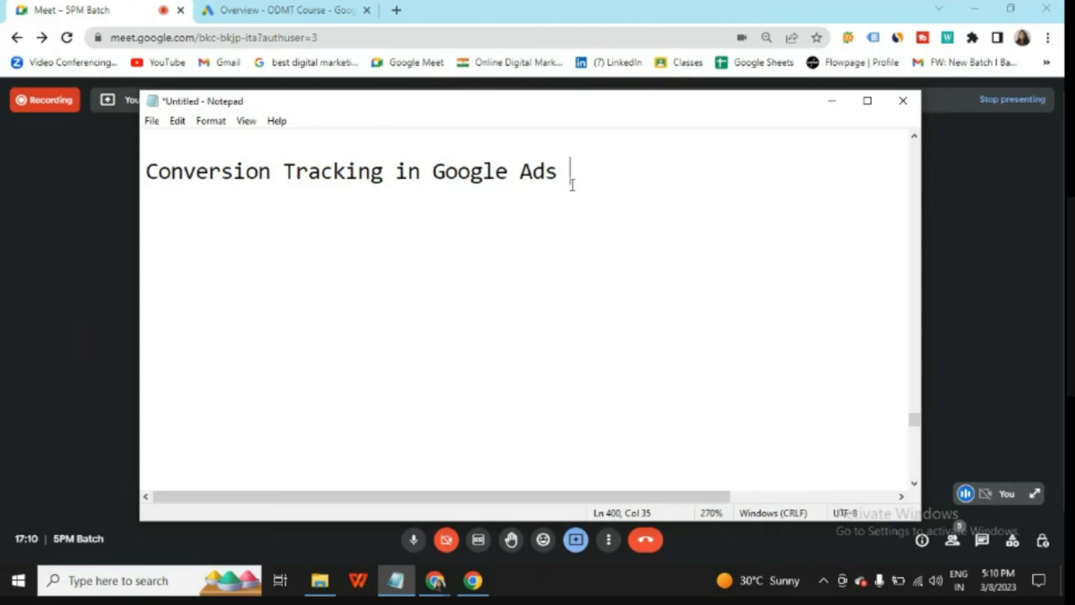
- Add the line "conversion = profitable" below the "Conversion Tracking in Google Ads" heading, leaving one blank line between them
key("Return")
key("Return")
type("conversion ")
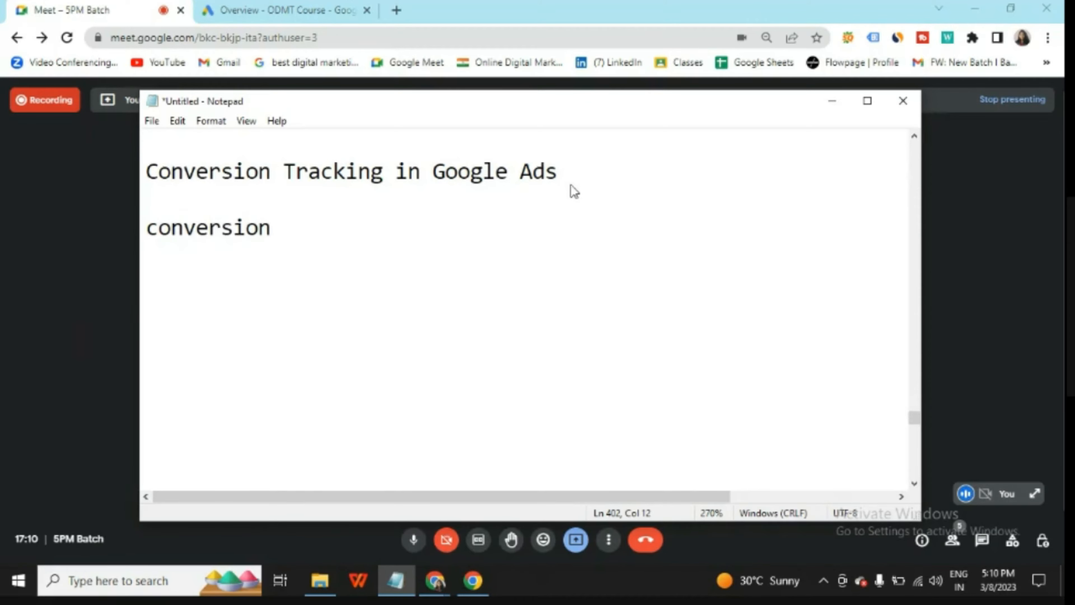
type("= prot")
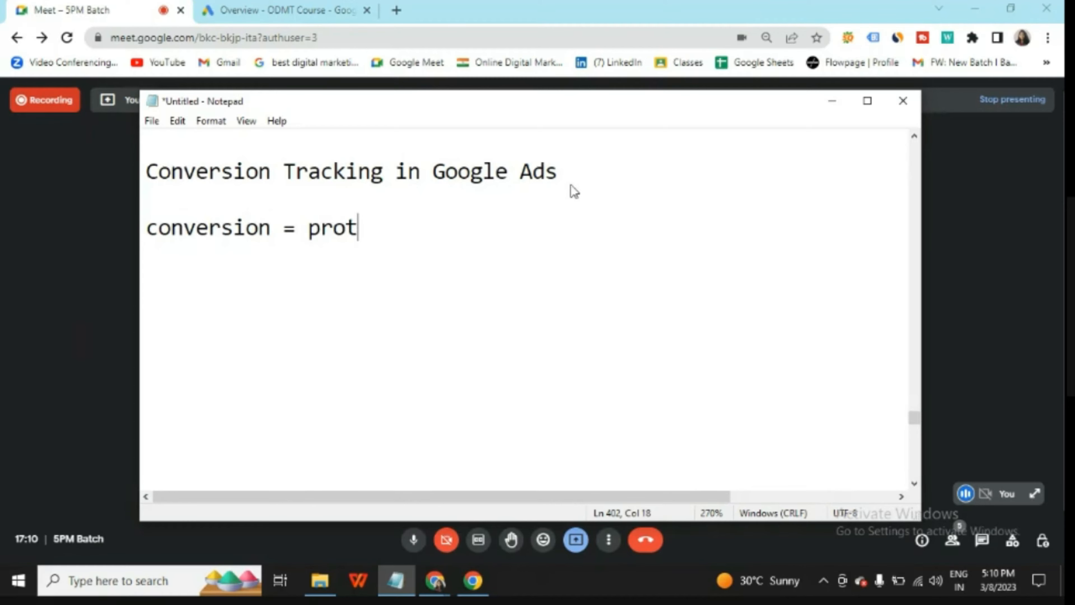
key("BackSpace")
type("fitable")
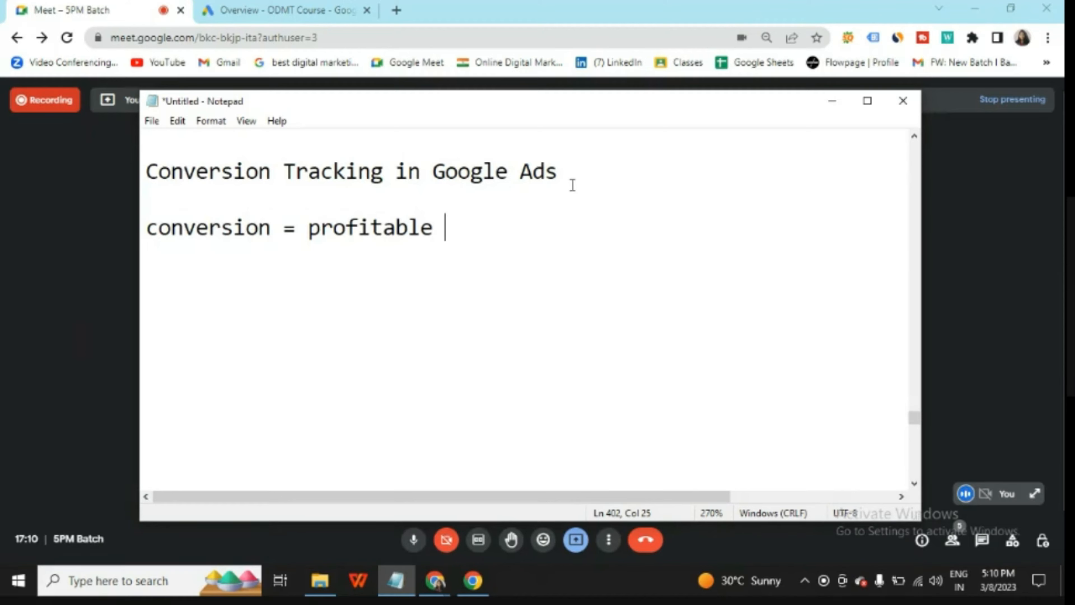
- Switch to the incognito Chrome window and load the digicourse.in home page in place of its thank-you page
mouse_move(435, 580)
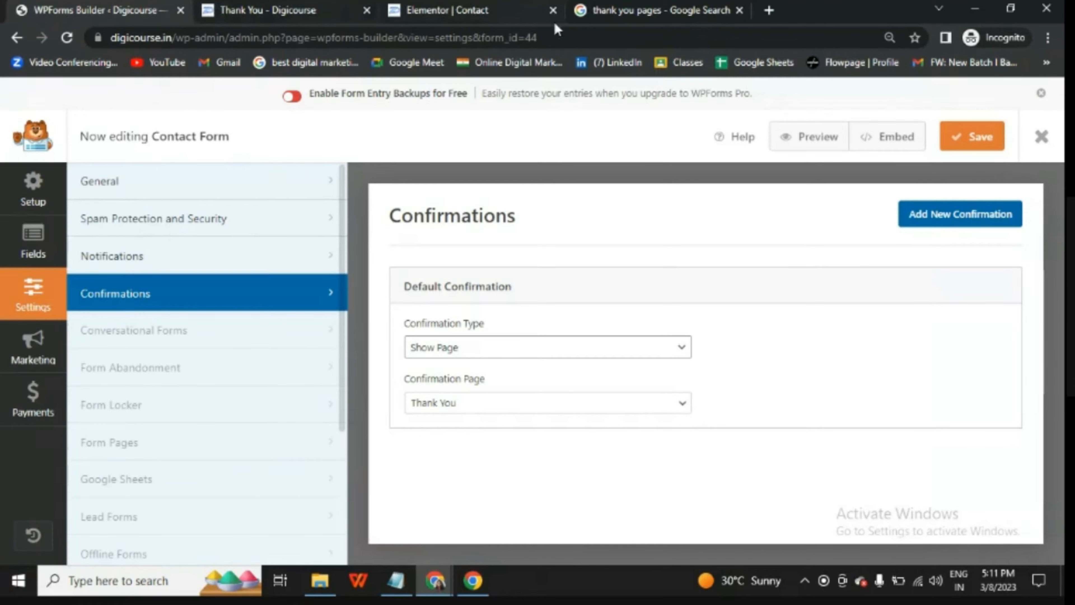
left_click(485, 550)
left_click(263, 16)
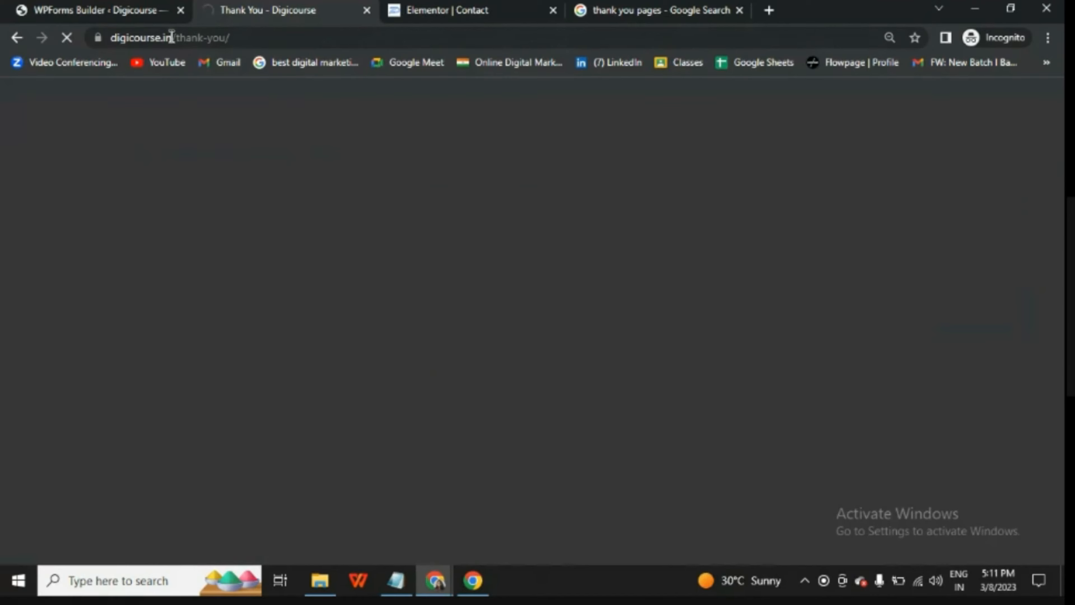
left_click_drag(174, 38, 287, 37)
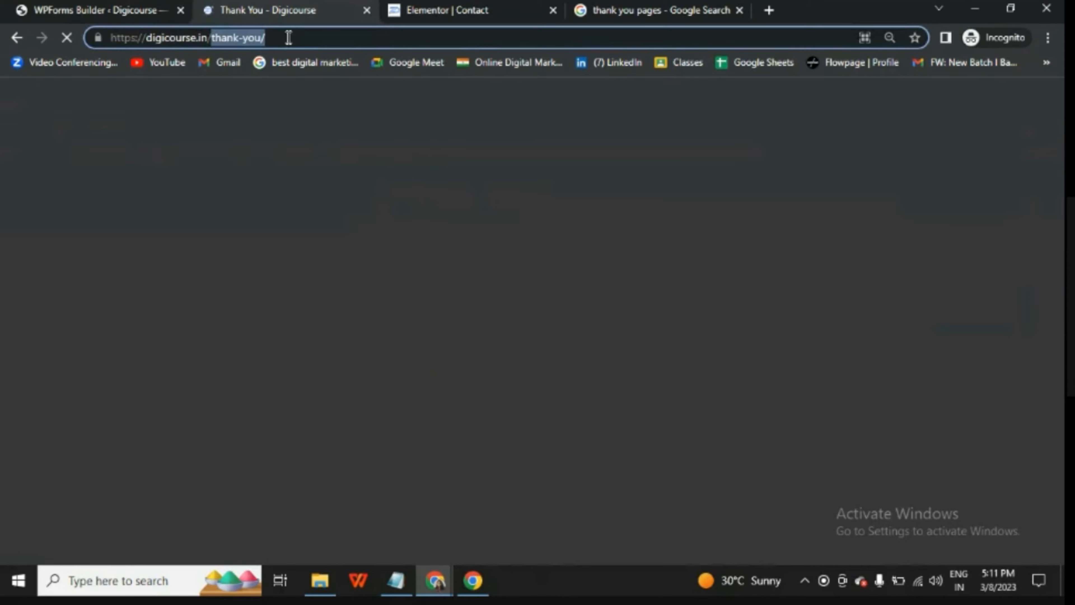
key("BackSpace")
key("Return")
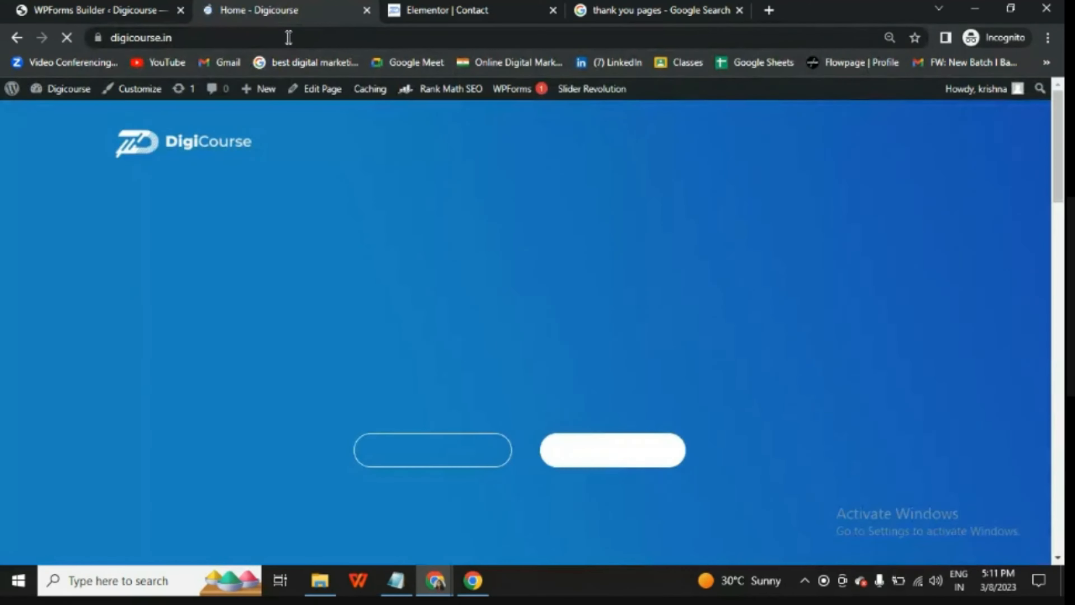
scroll(422, 330, "down", 3)
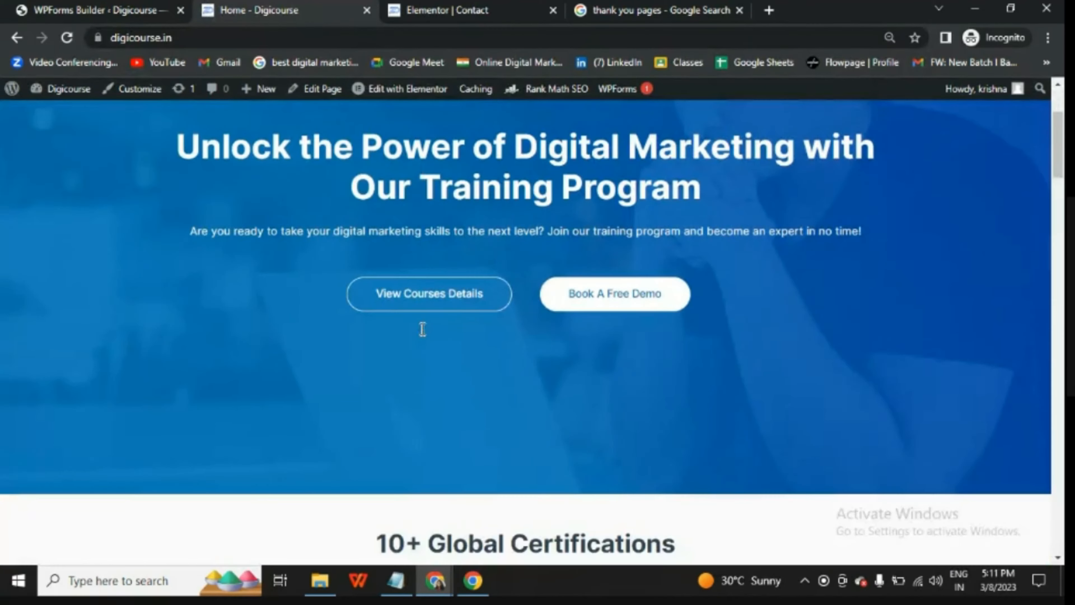
scroll(420, 328, "up", 3)
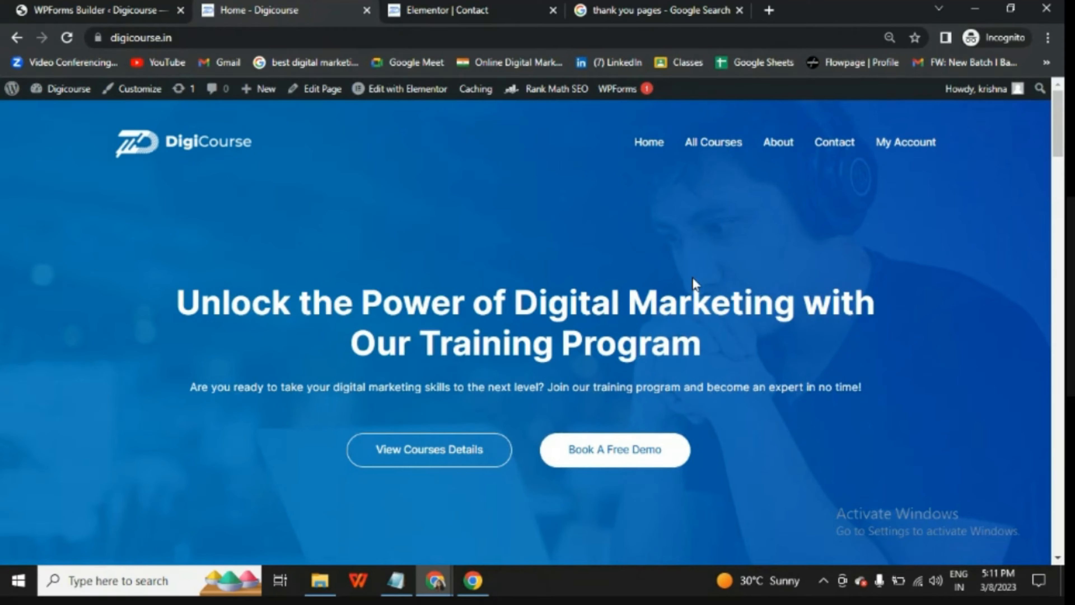
- Switch to the Google Ads overview of the ODMT Course account in the Chrome window running the Meet call
left_click(396, 580)
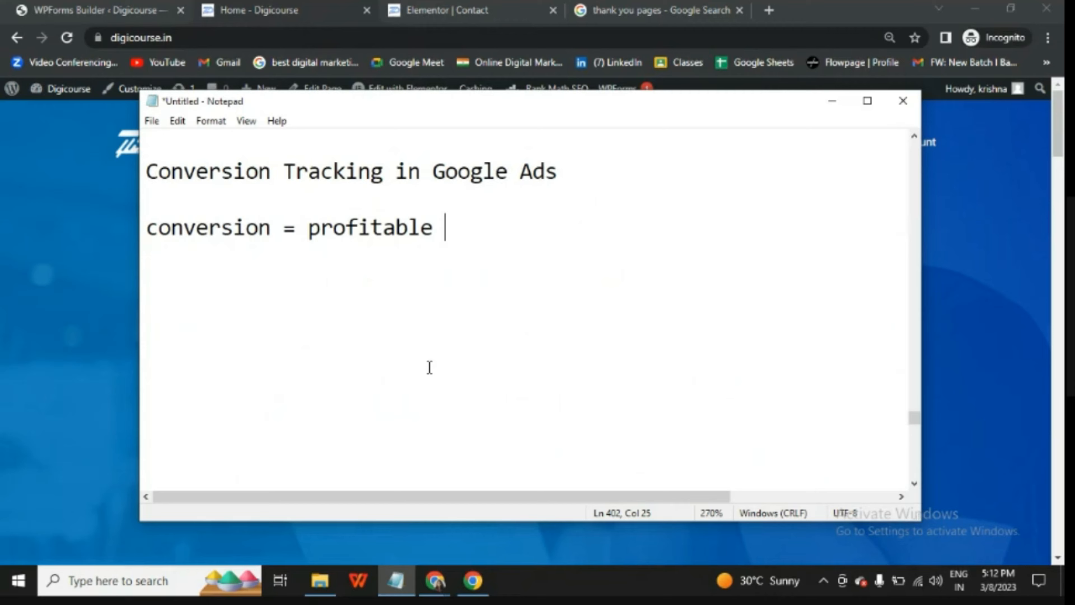
mouse_move(435, 580)
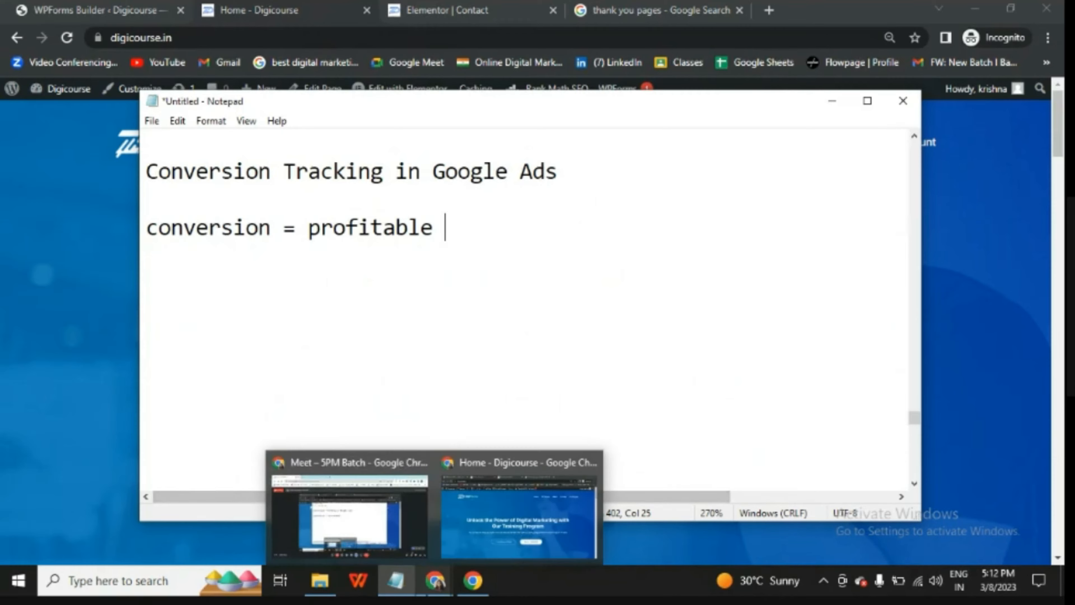
left_click(406, 547)
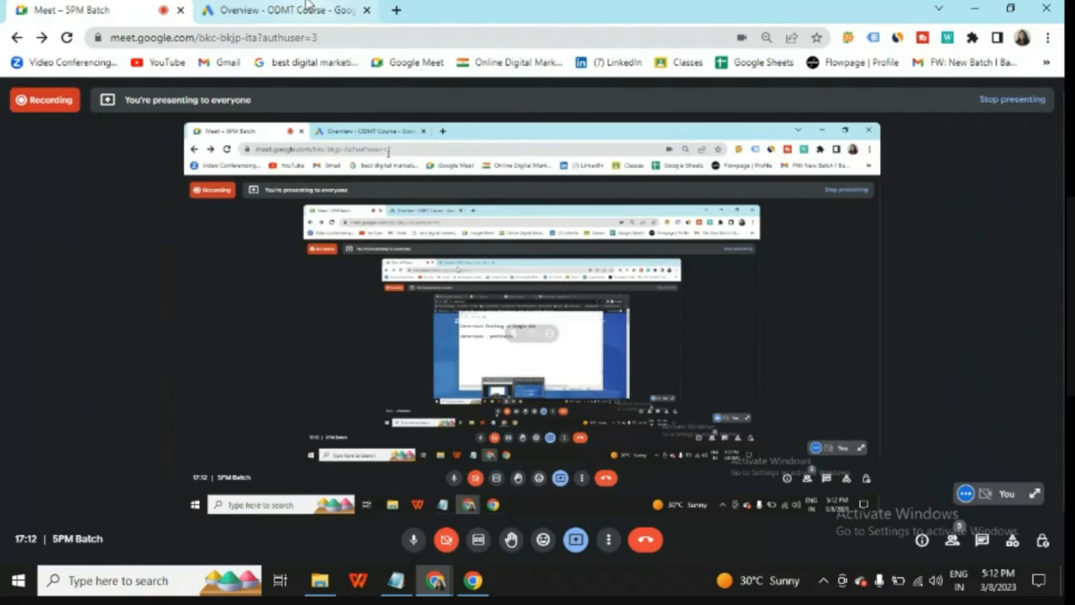
left_click(307, 14)
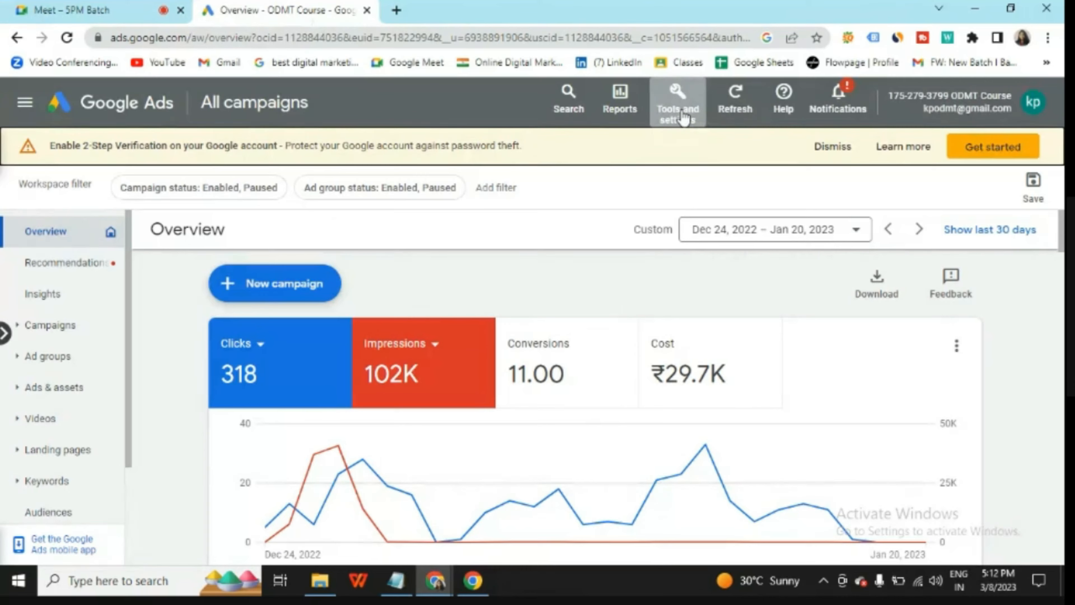
- Open the account's conversions summary and start a new conversion action of the website type
left_click(683, 119)
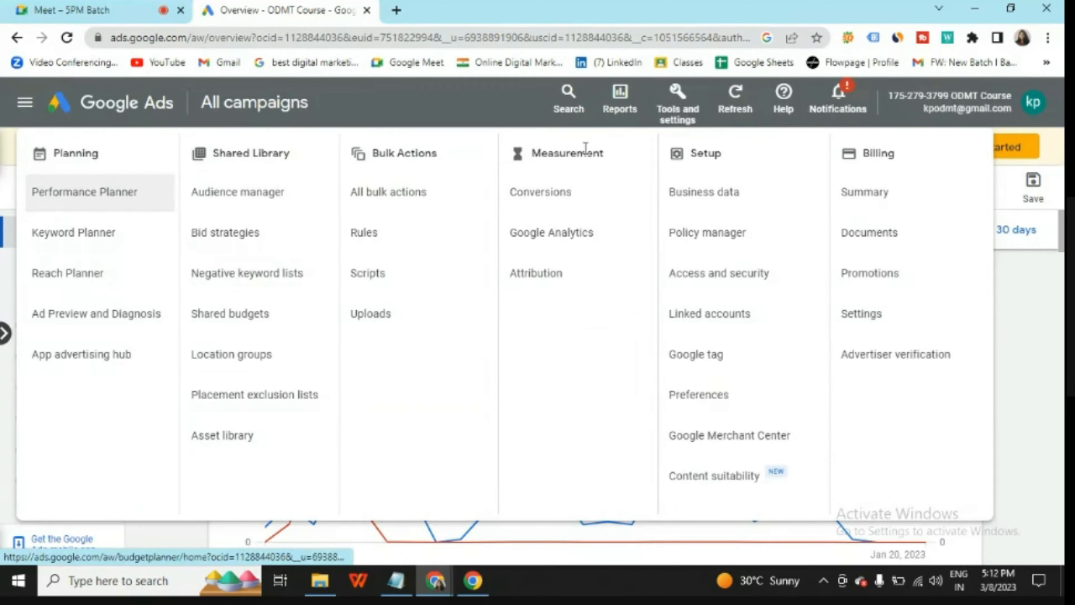
left_click(558, 199)
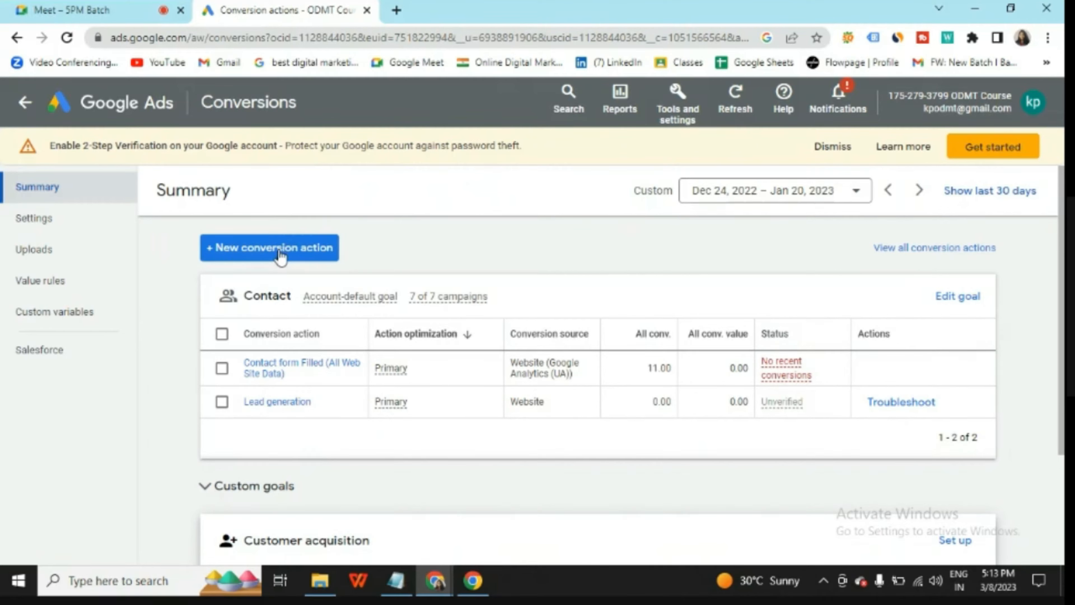
left_click(290, 253)
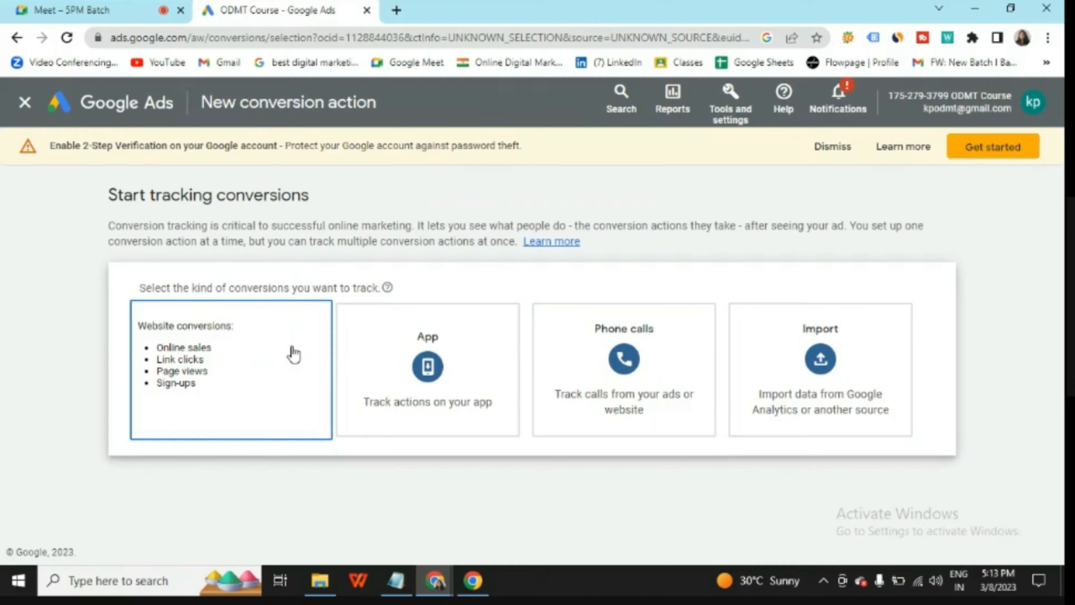
left_click(279, 369)
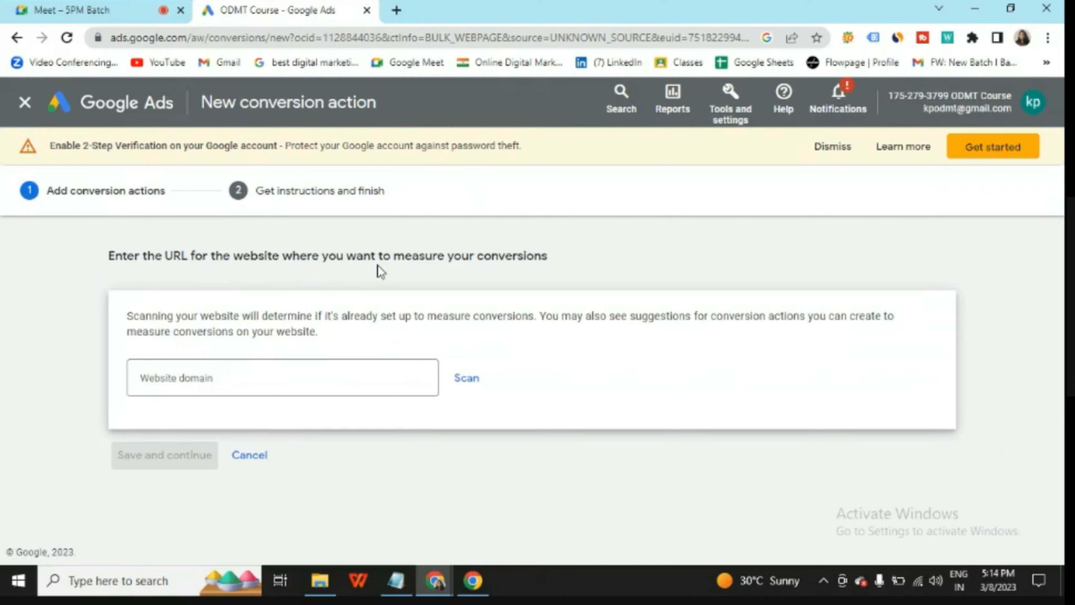
left_click(299, 374)
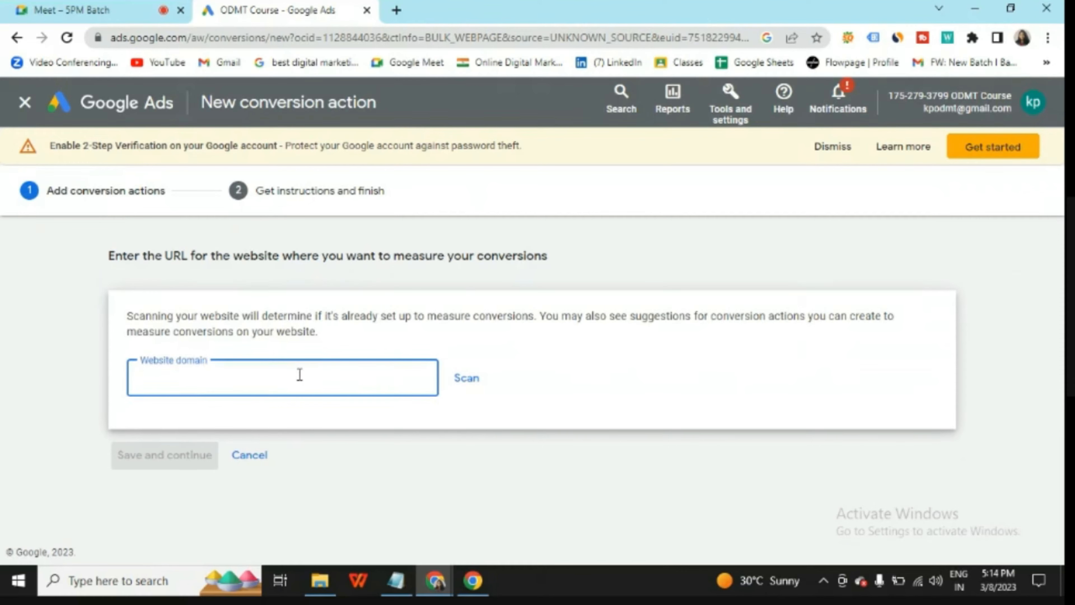
mouse_move(435, 580)
left_click(518, 506)
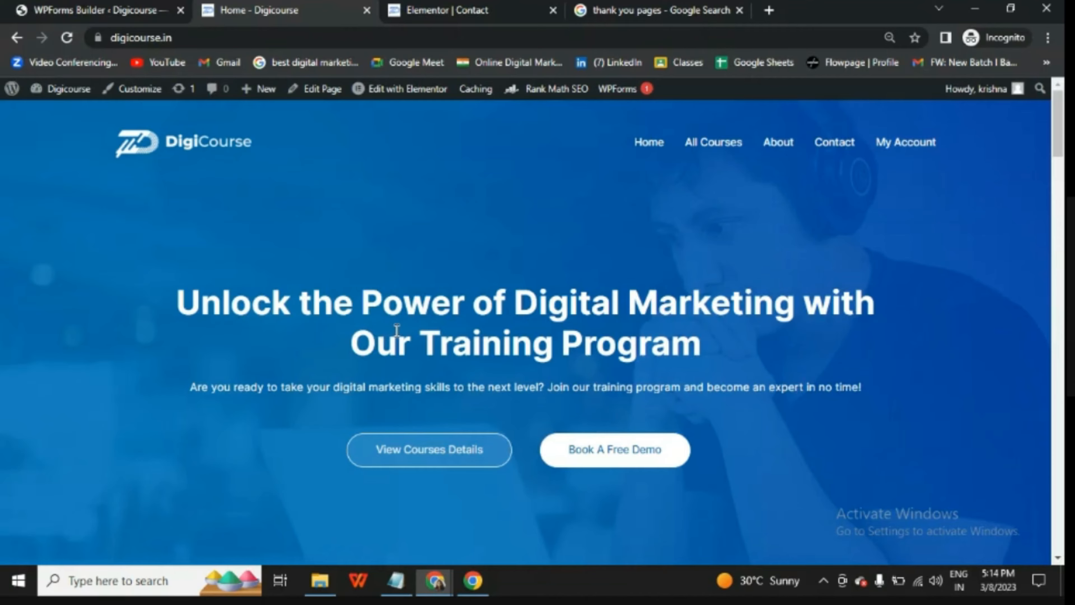
left_click(167, 37)
key("ctrl+c")
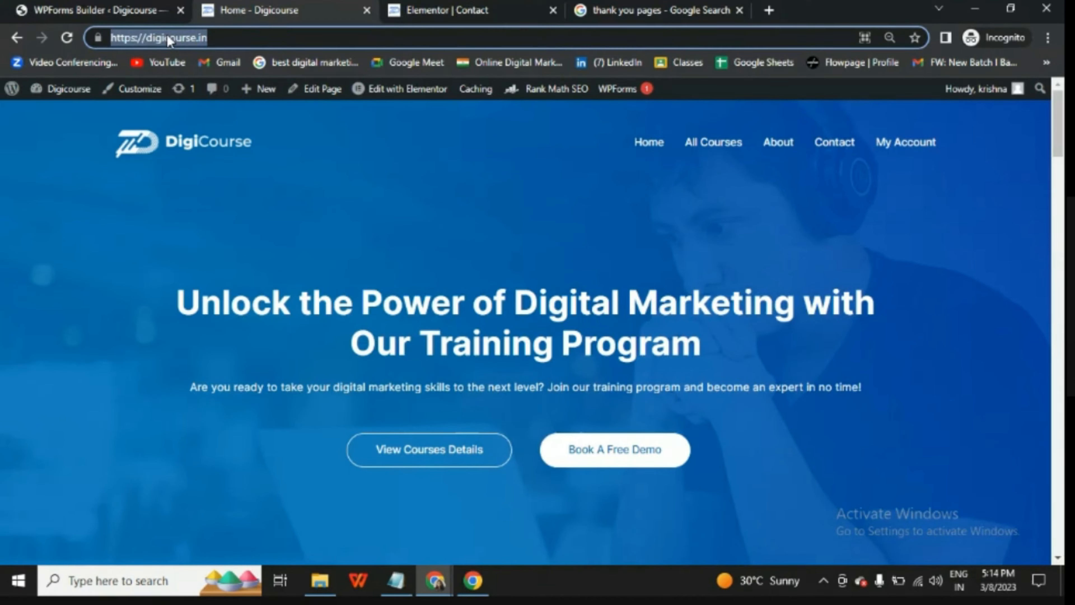
mouse_move(434, 580)
left_click(389, 530)
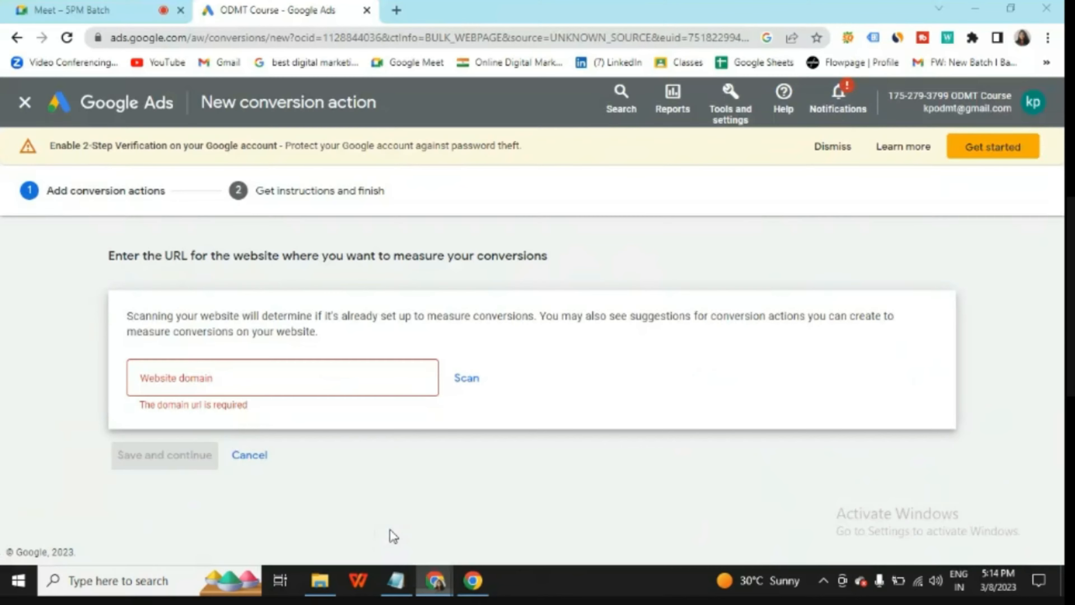
left_click(292, 391)
key("ctrl+v")
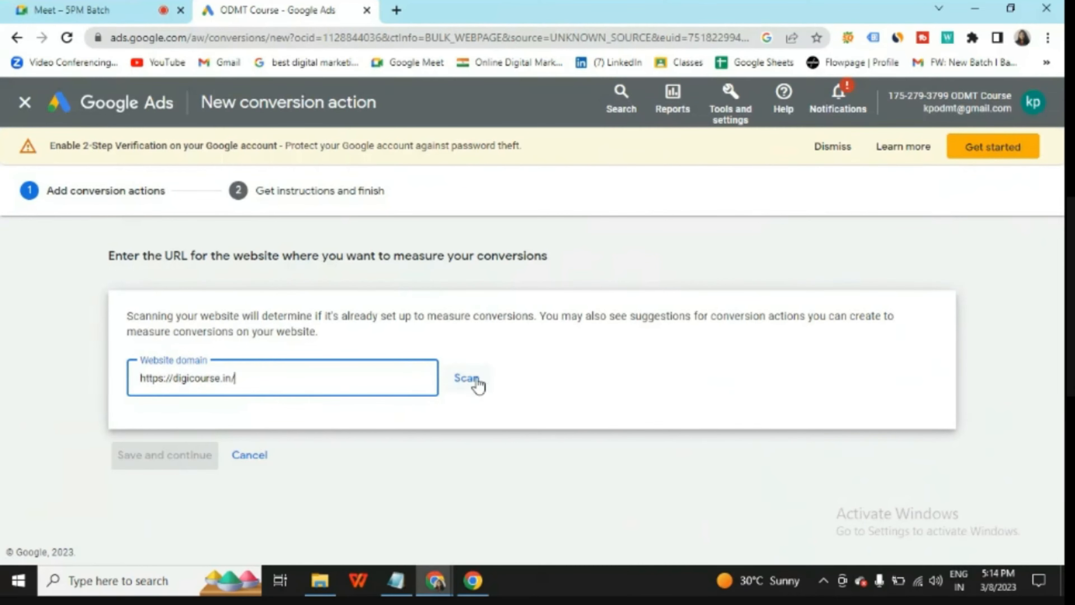
left_click(466, 378)
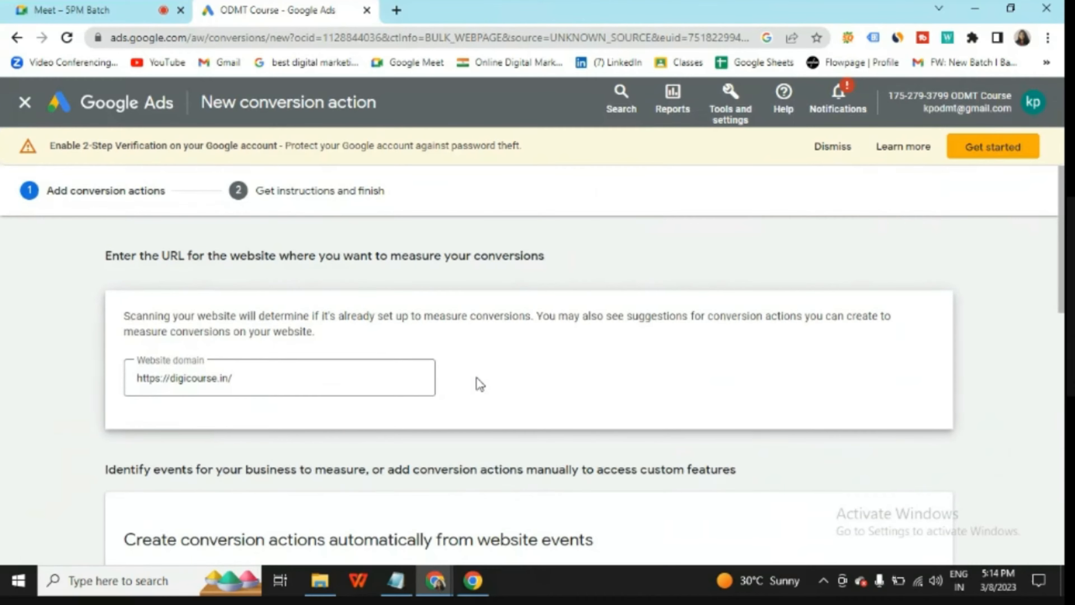
- Examine the options for creating conversion actions automatically from website events and manually using code, including the page load fields
scroll(480, 384, "down", 3)
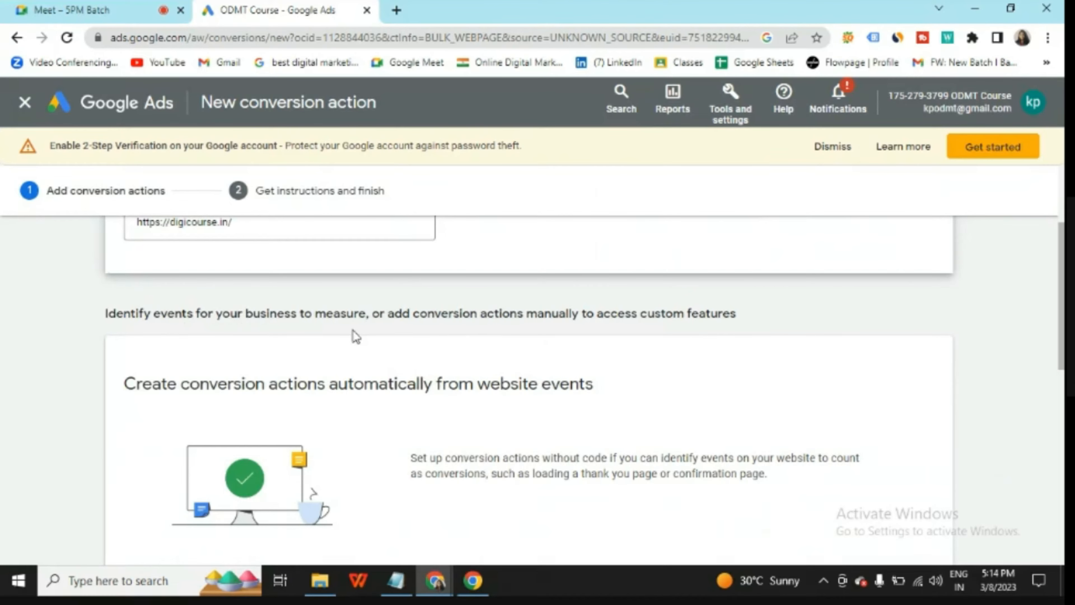
scroll(418, 360, "down", 2)
scroll(420, 360, "up", 1)
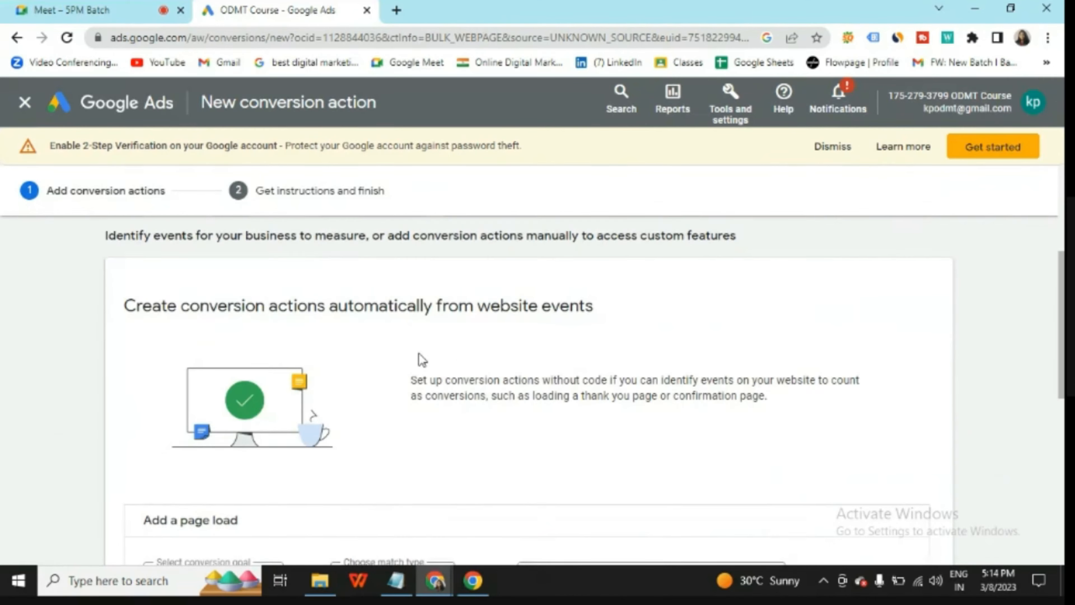
scroll(376, 319, "down", 1)
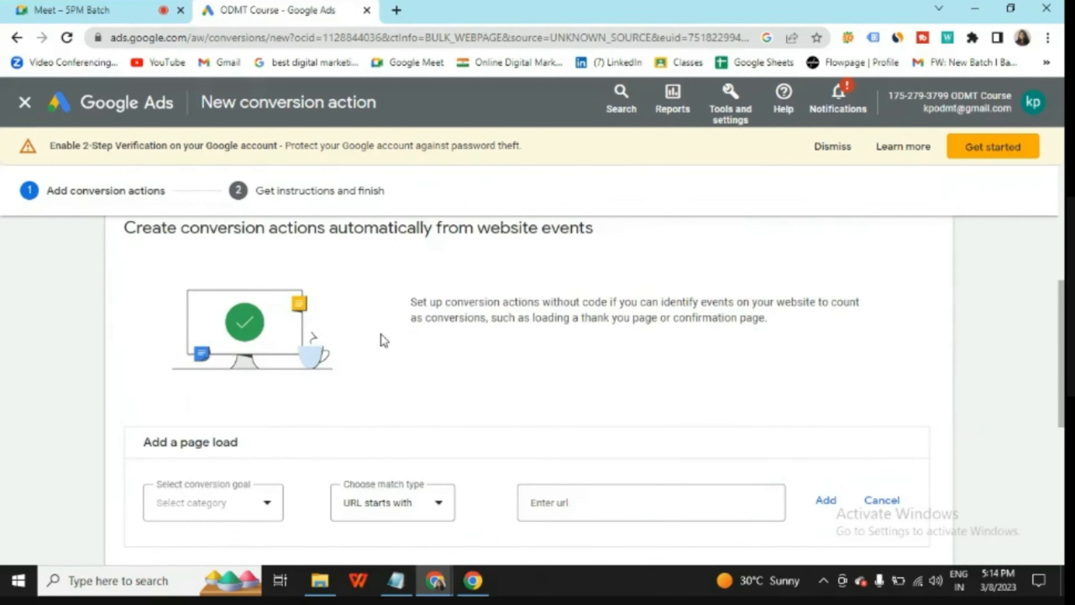
scroll(380, 338, "down", 2)
scroll(383, 344, "up", 2)
scroll(417, 338, "down", 4)
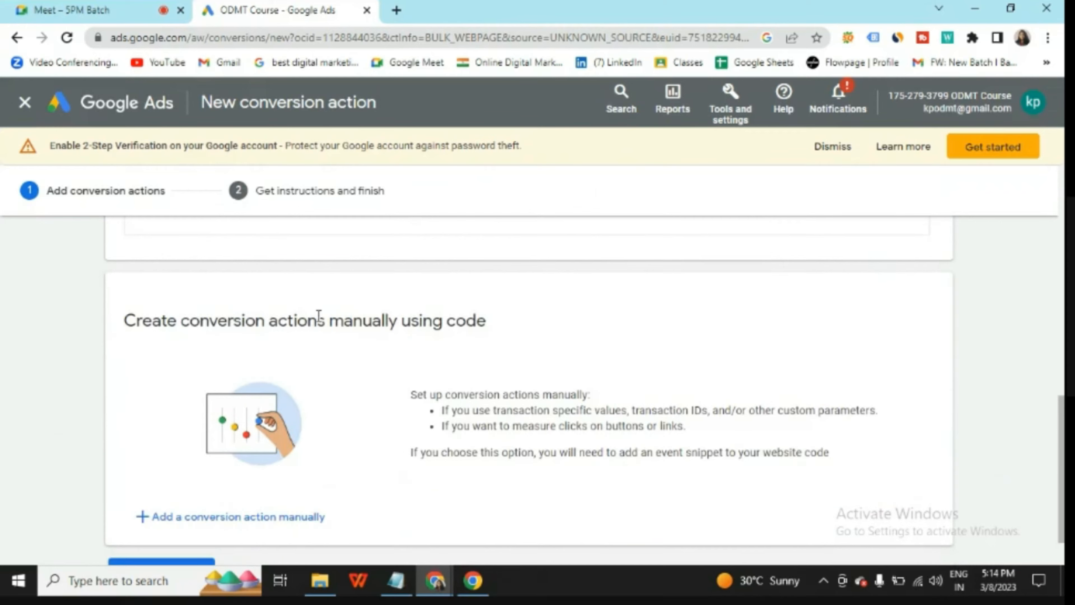
scroll(517, 360, "up", 5)
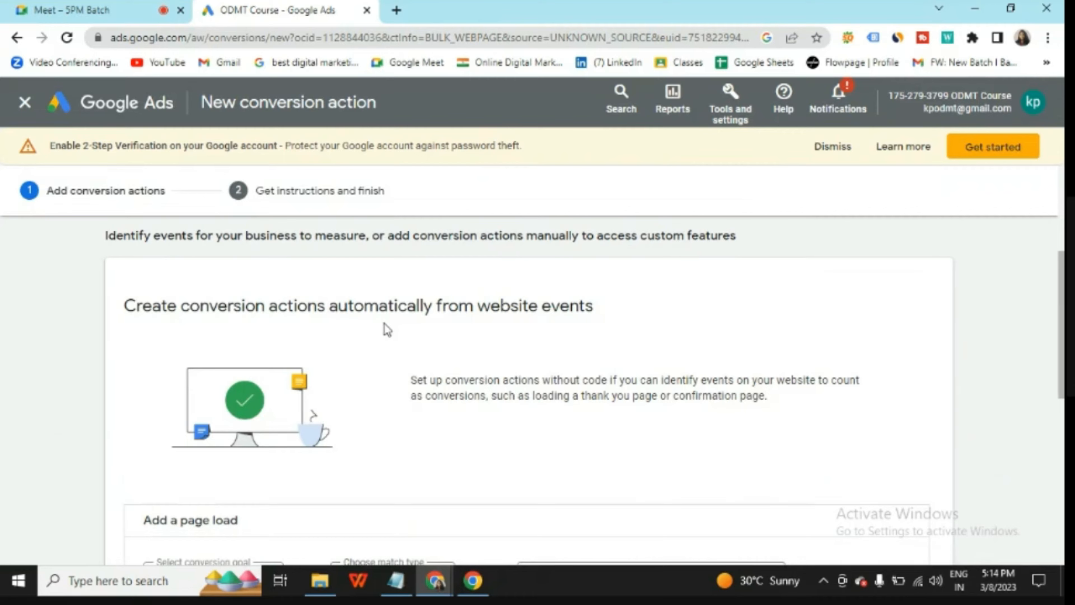
scroll(386, 330, "down", 3)
scroll(386, 329, "down", 6)
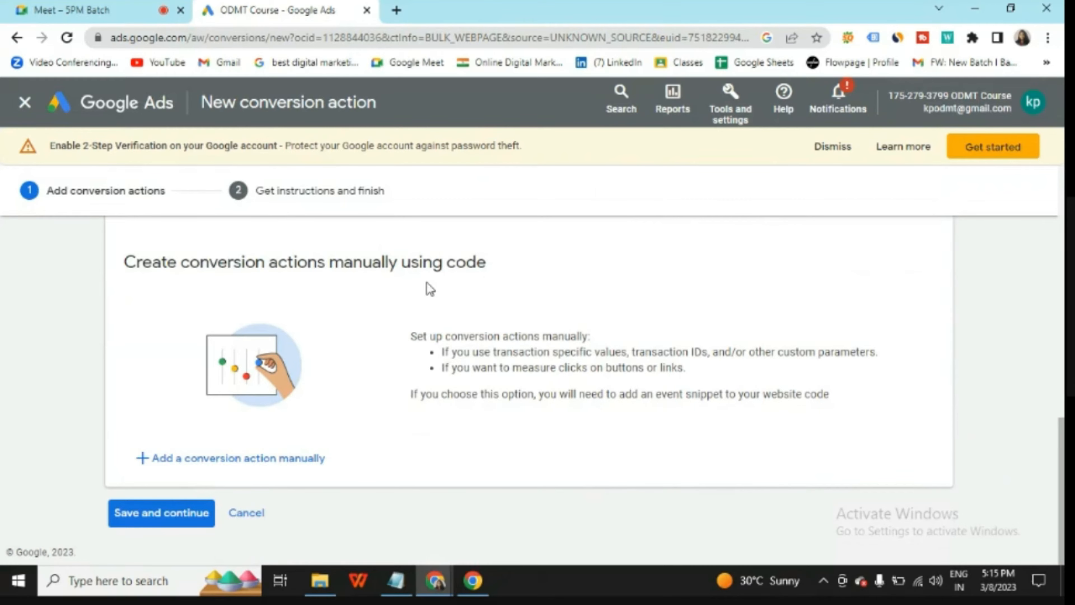
scroll(465, 334, "up", 6)
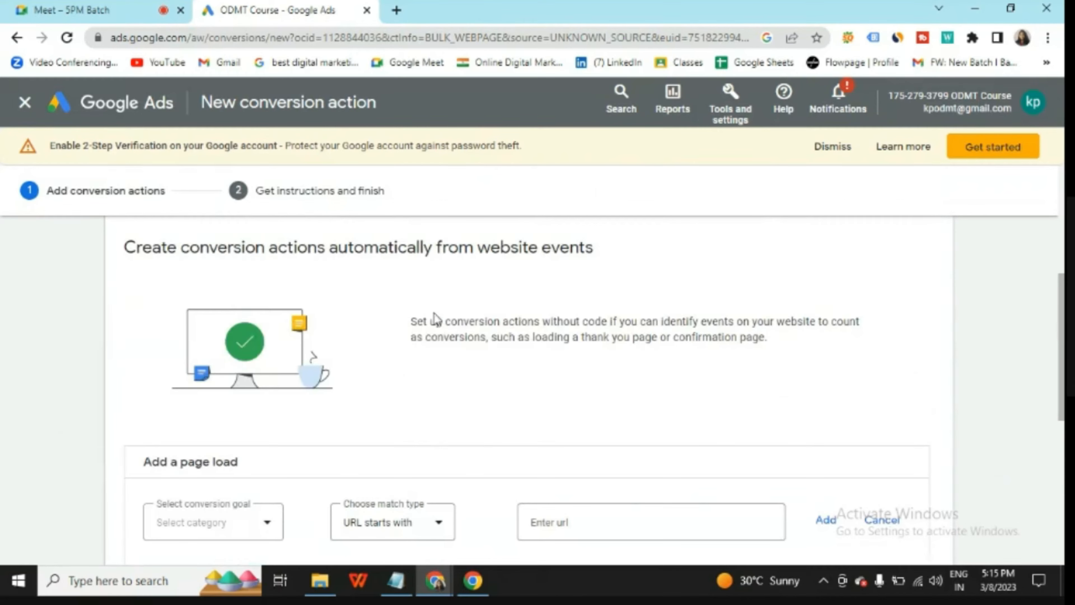
scroll(457, 339, "down", 3)
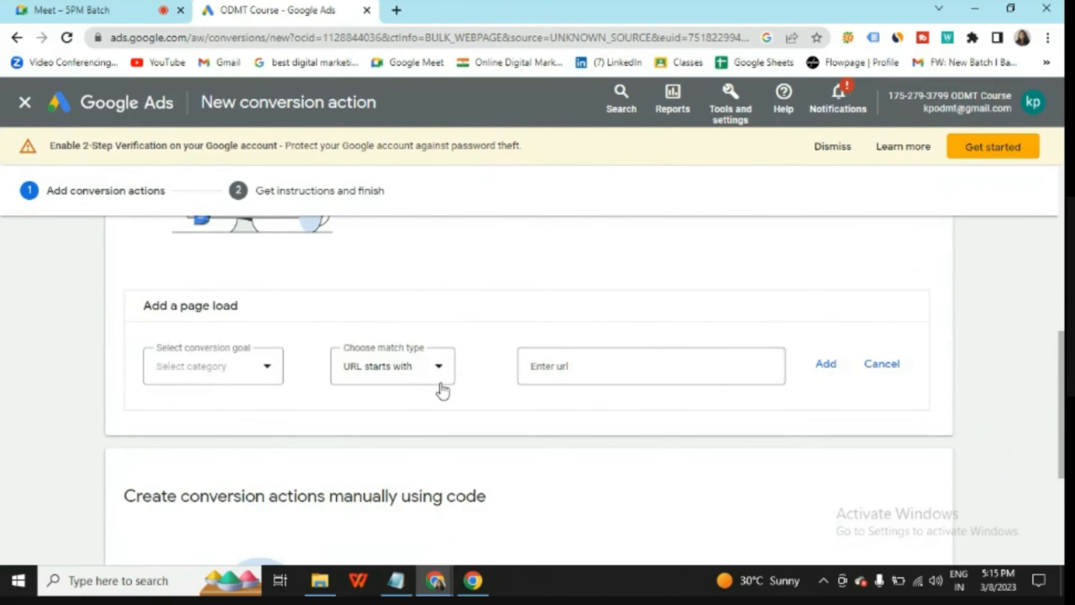
left_click(613, 366)
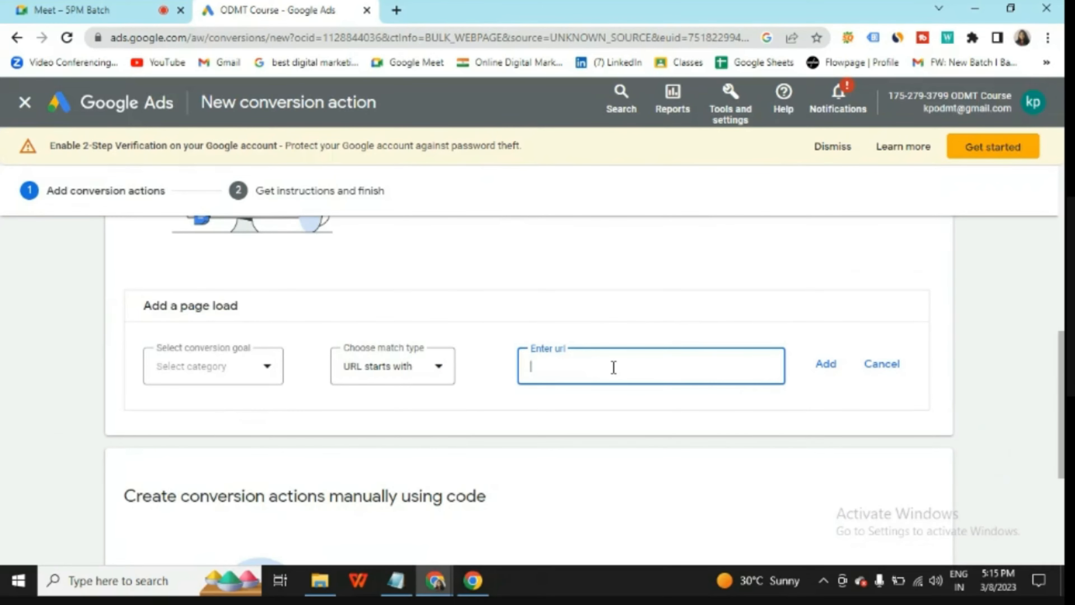
- Start adding a conversion action manually using code to open its conversion action details
scroll(550, 424, "down", 1)
scroll(394, 462, "down", 1)
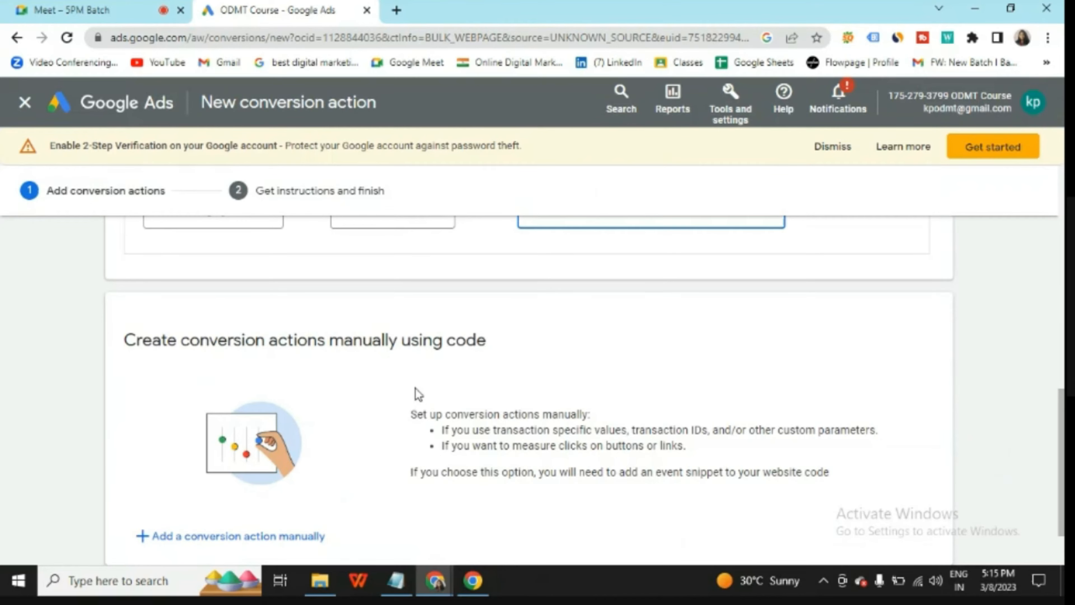
scroll(415, 394, "down", 1)
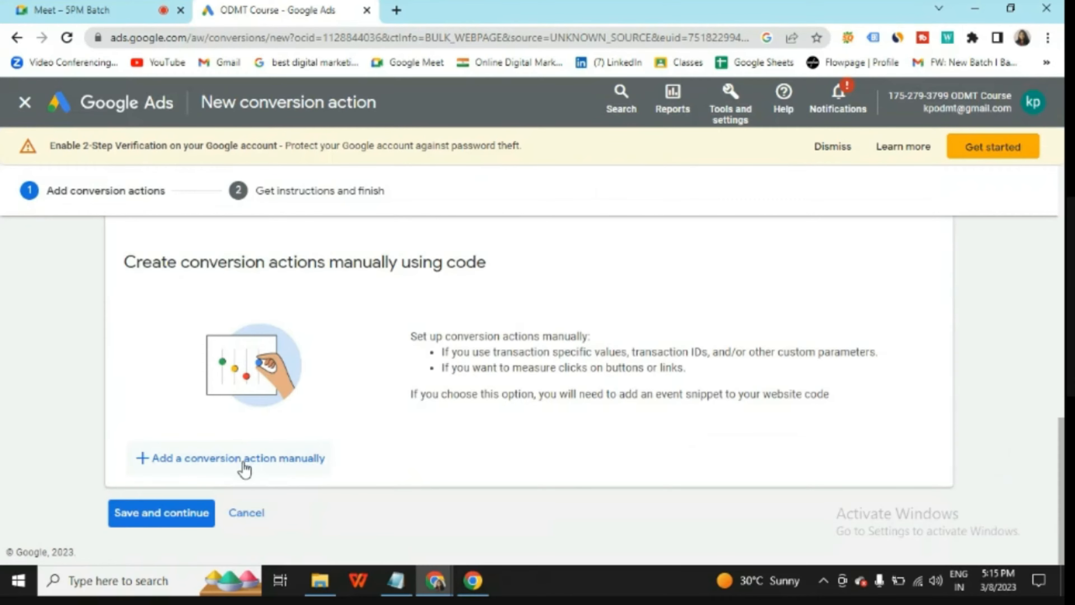
left_click(263, 464)
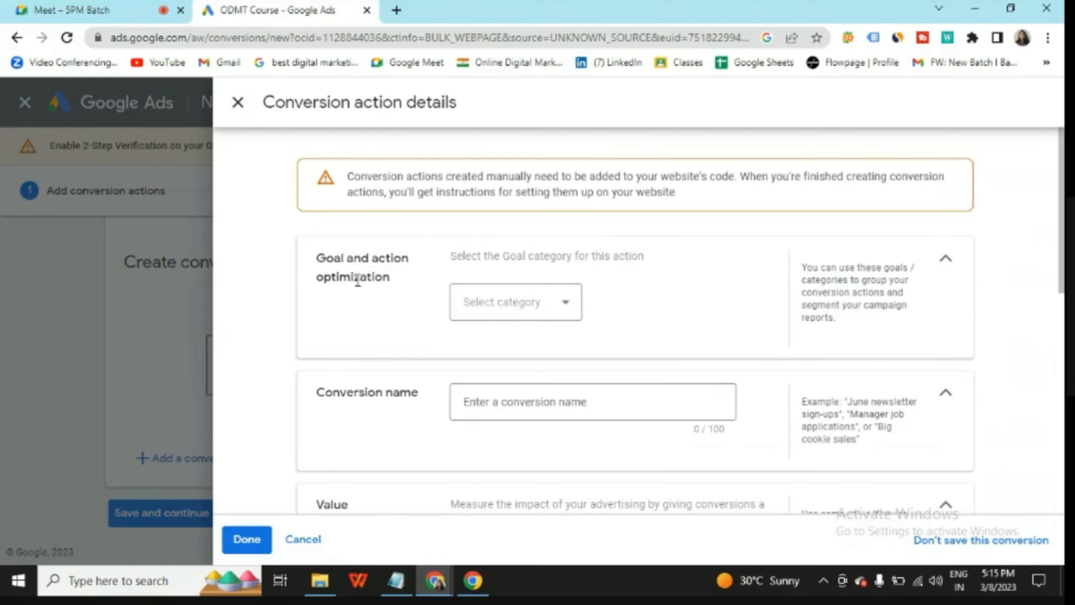
- Examine the available goal categories for the conversion action, covering the sales, leads and more categories groups
left_click(569, 310)
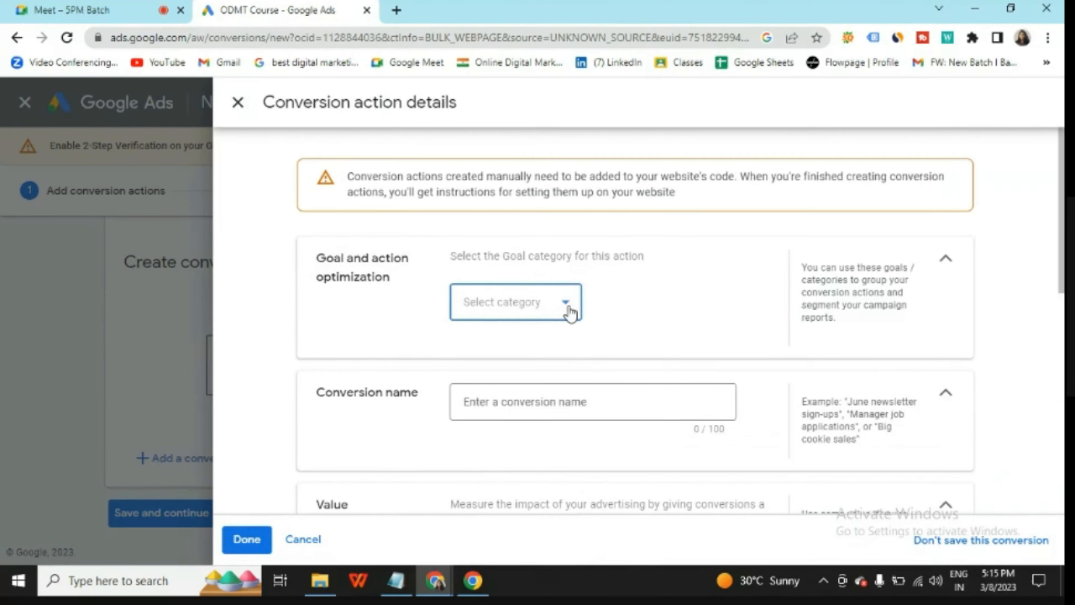
scroll(513, 383, "down", 3)
scroll(512, 381, "up", 3)
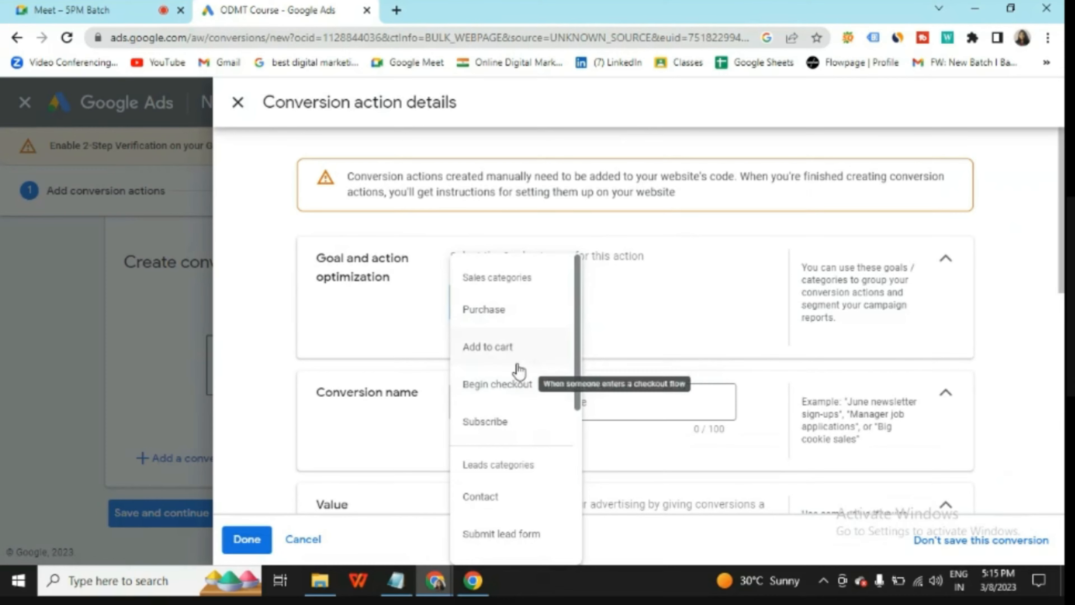
scroll(519, 368, "down", 4)
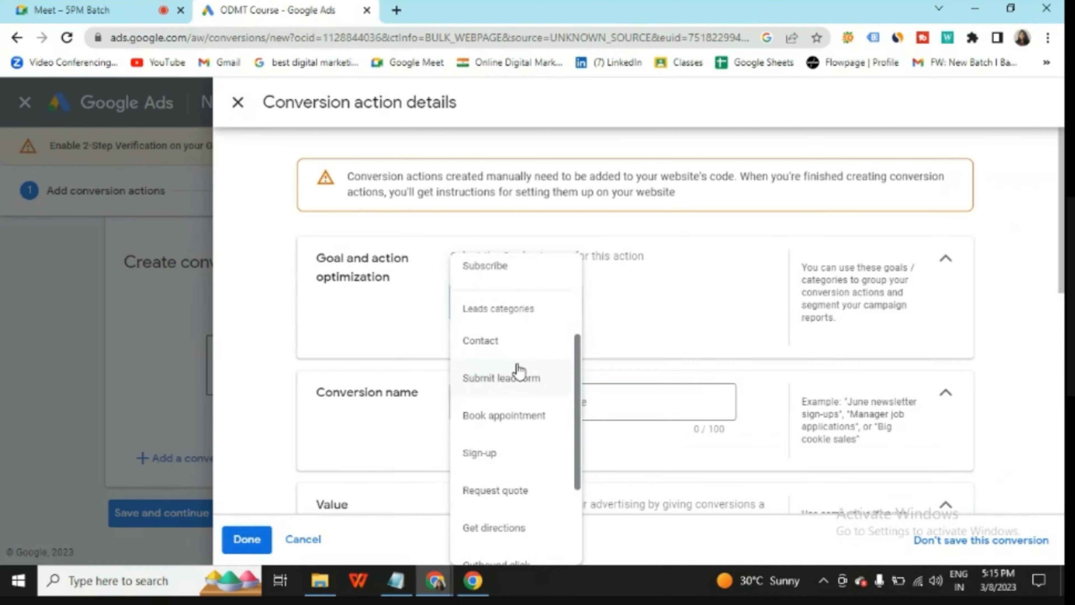
scroll(517, 368, "down", 4)
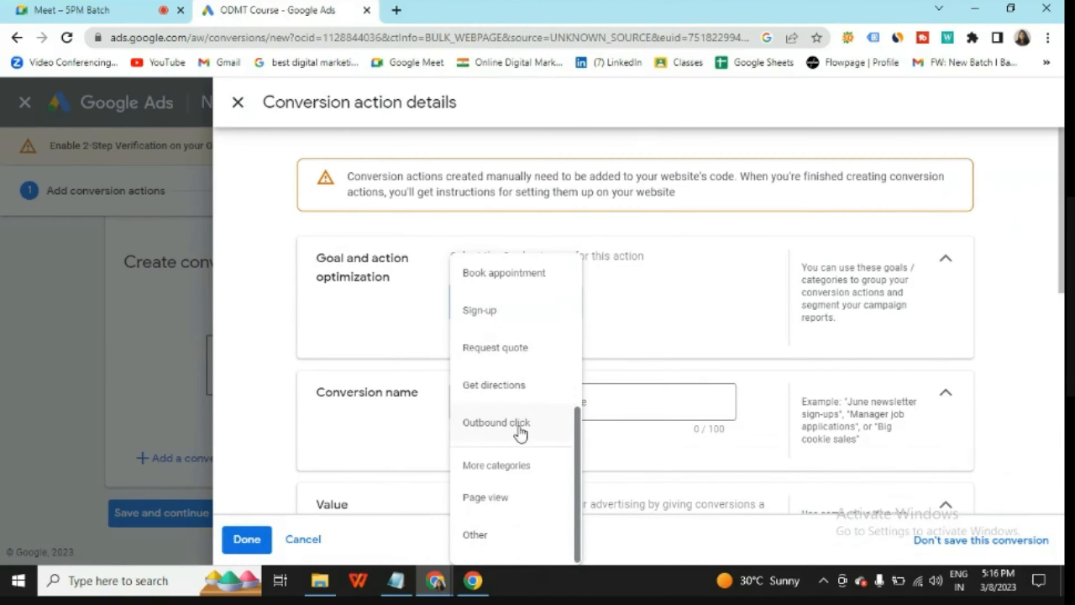
scroll(515, 427, "up", 2)
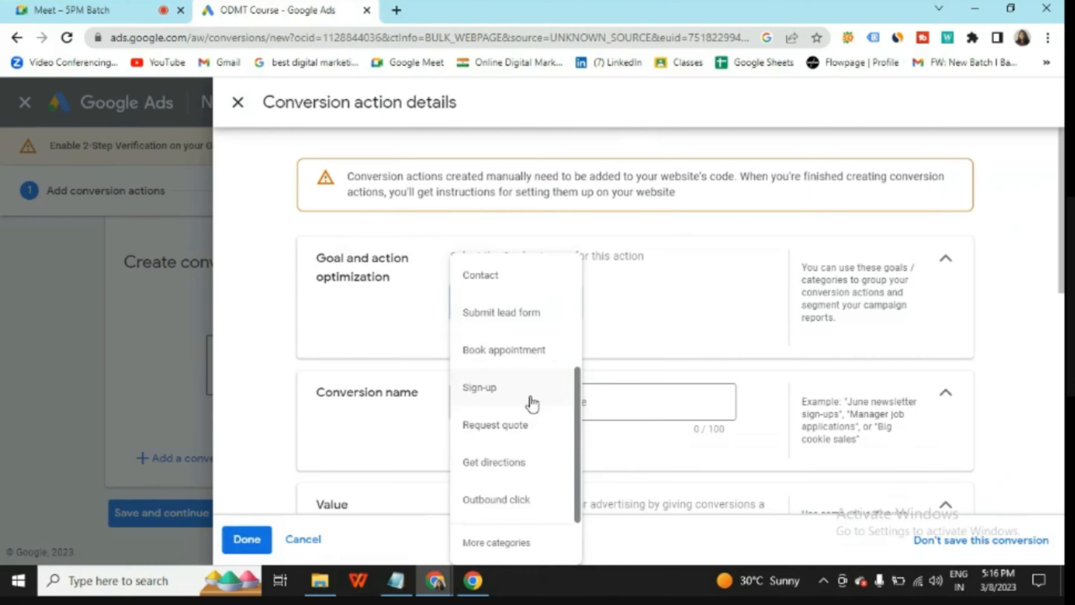
- Switch to the incognito window with the DigiCourse website and open the enquiry form on its Contact page
mouse_move(473, 580)
left_click(547, 508)
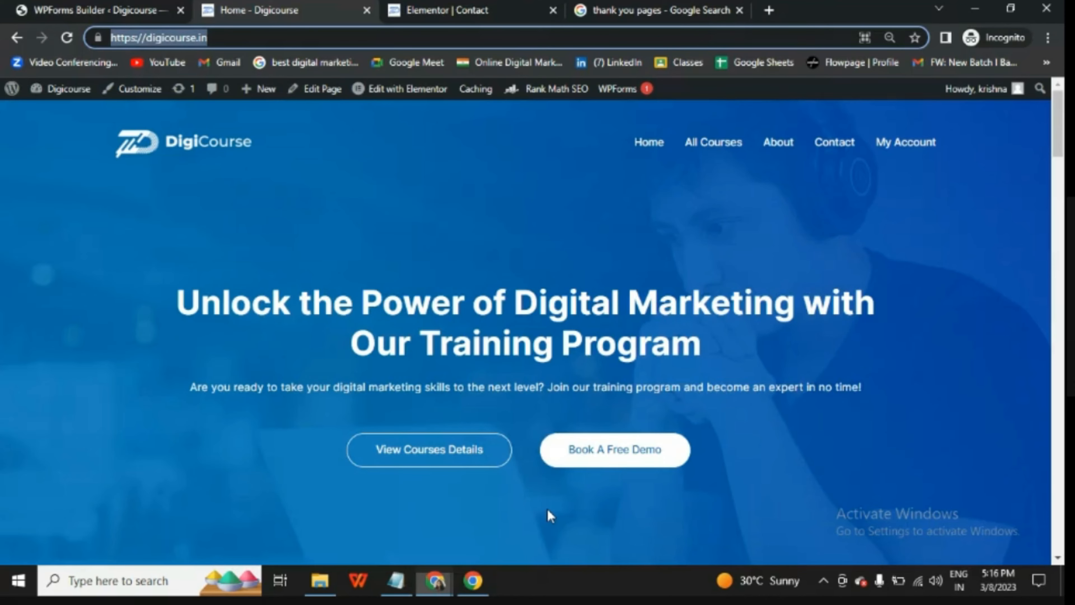
left_click(840, 149)
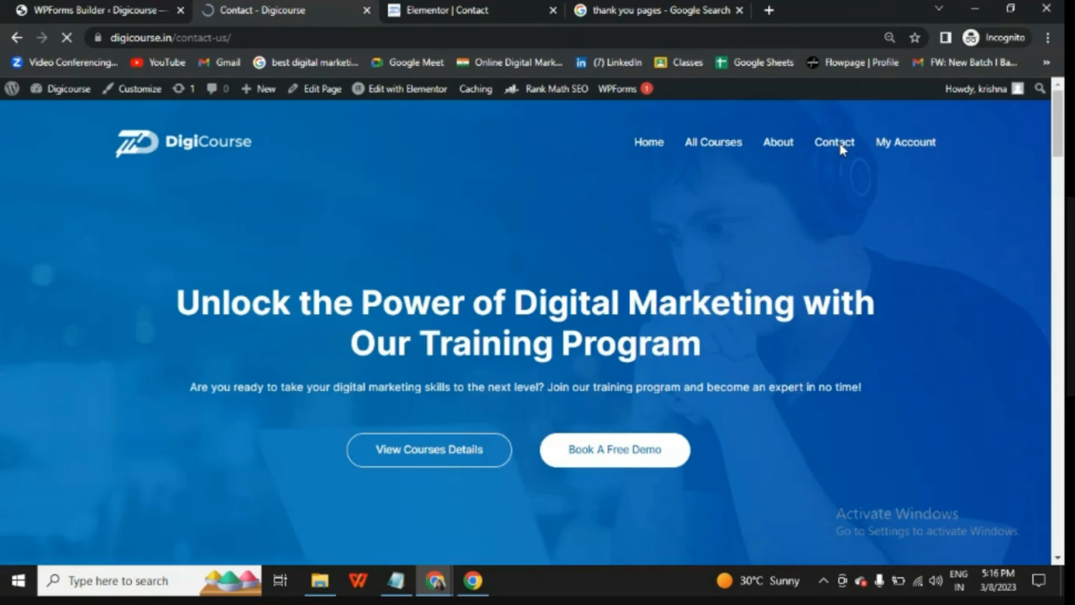
scroll(564, 376, "down", 5)
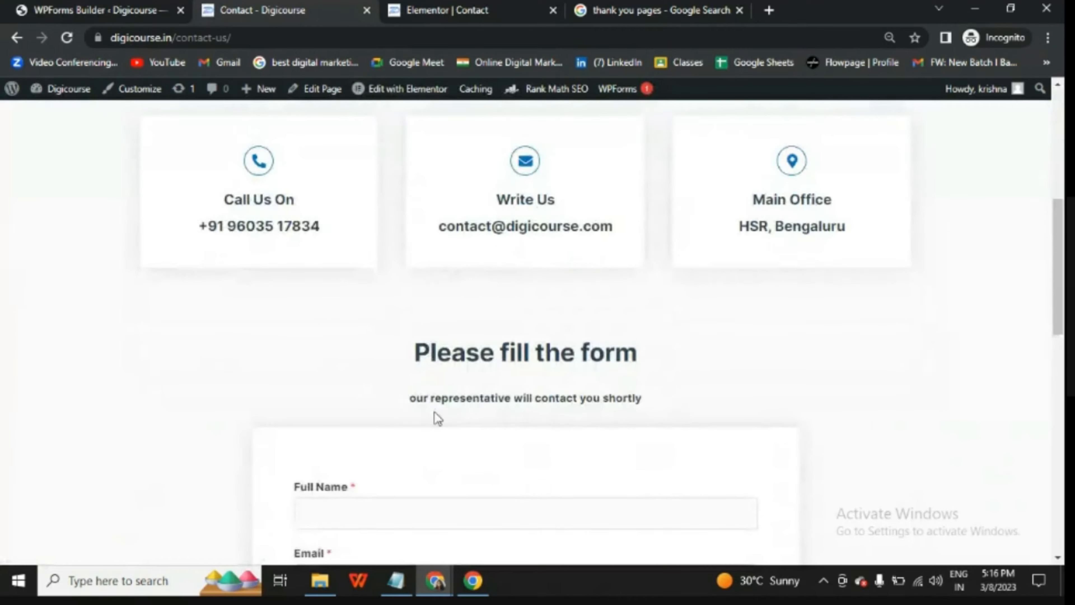
scroll(377, 365, "down", 5)
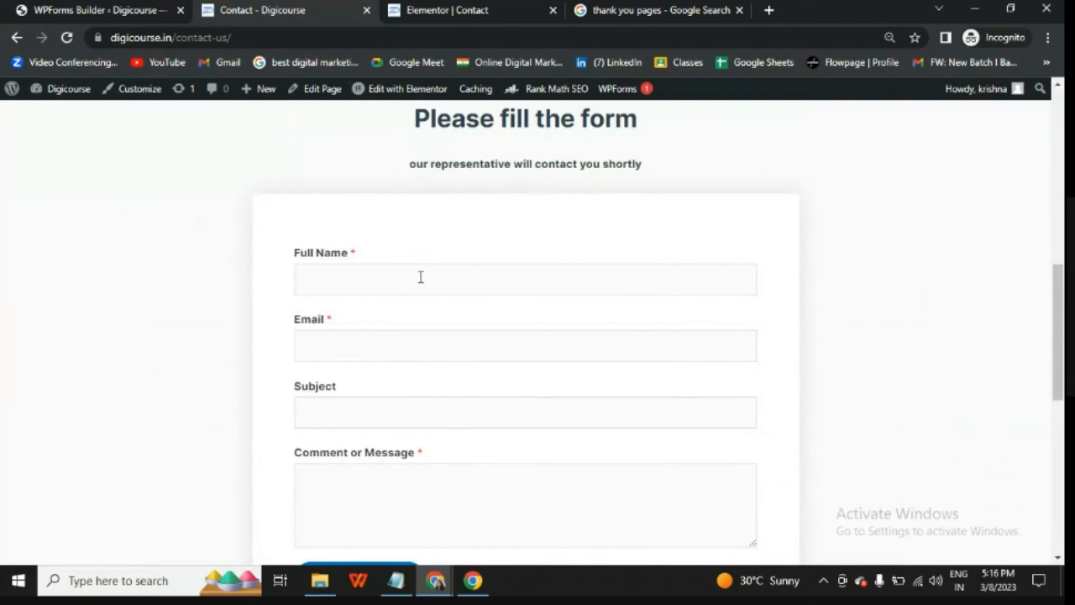
- Replace the autofilled text in the contact form's Full Name field with the person's name
left_click(420, 276)
left_click(413, 335)
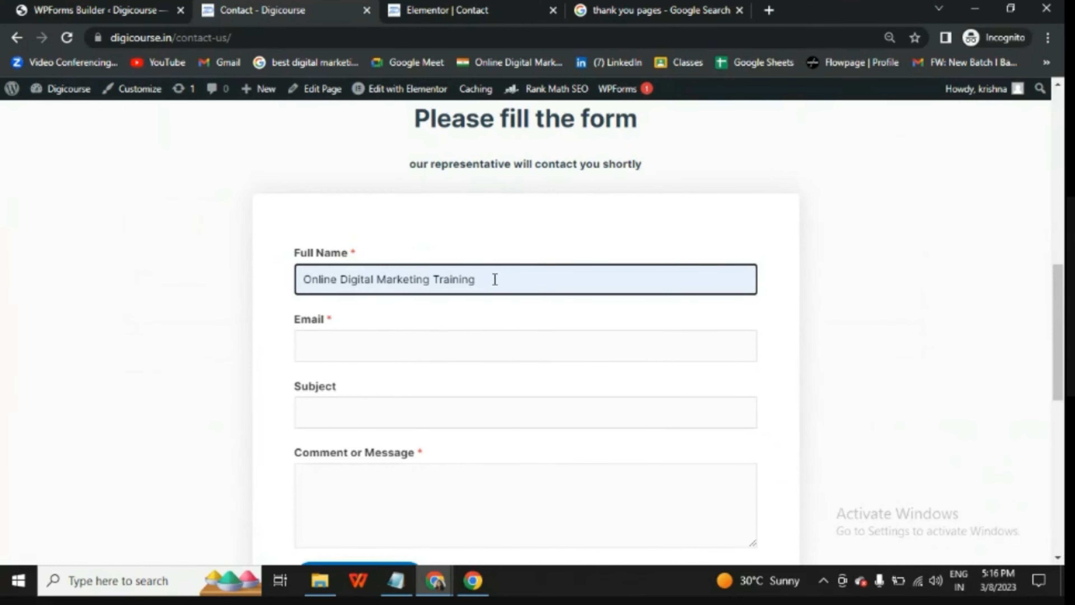
key("BackSpace")
key("BackSpace")
key("BackSpace")
key("BackSpace")
key("BackSpace")
key("BackSpace")
key("BackSpace")
key("BackSpace")
key("BackSpace")
key("BackSpace")
key("BackSpace")
key("BackSpace")
key("BackSpace")
key("BackSpace")
key("BackSpace")
key("BackSpace")
key("BackSpace")
key("BackSpace")
key("BackSpace")
key("BackSpace")
key("BackSpace")
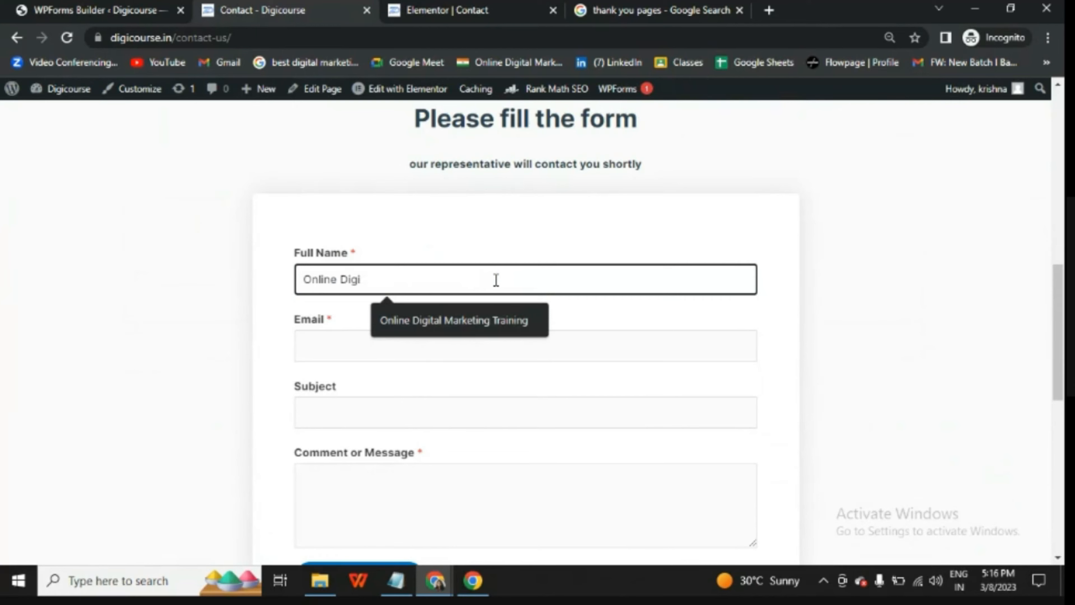
type("h")
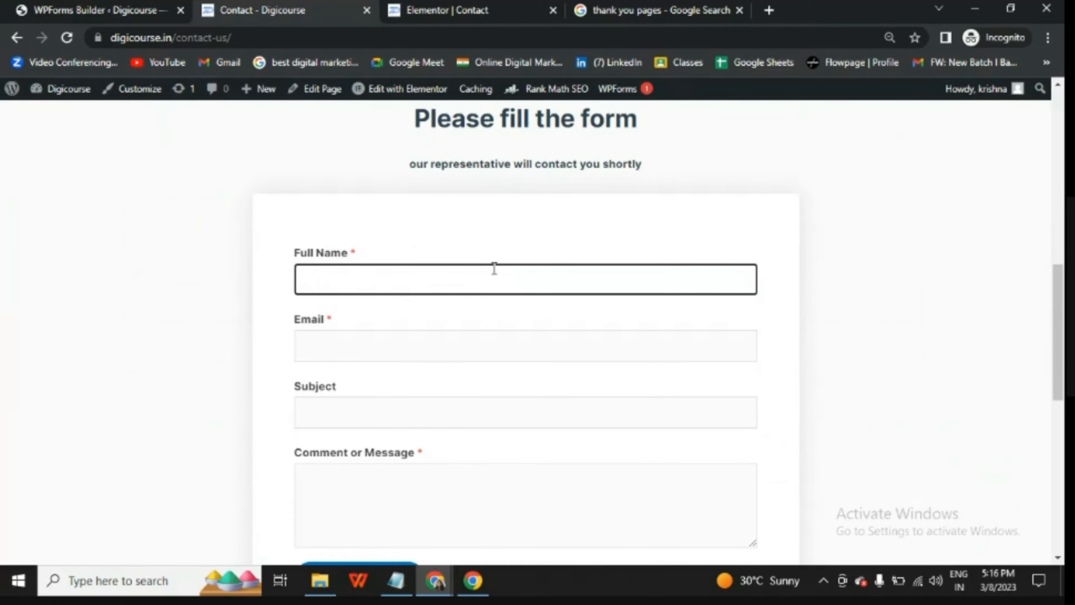
type("rishna")
- Fill in the contact form's email, enter "hi" as the comment or message, and submit the form
left_click(458, 348)
left_click(454, 392)
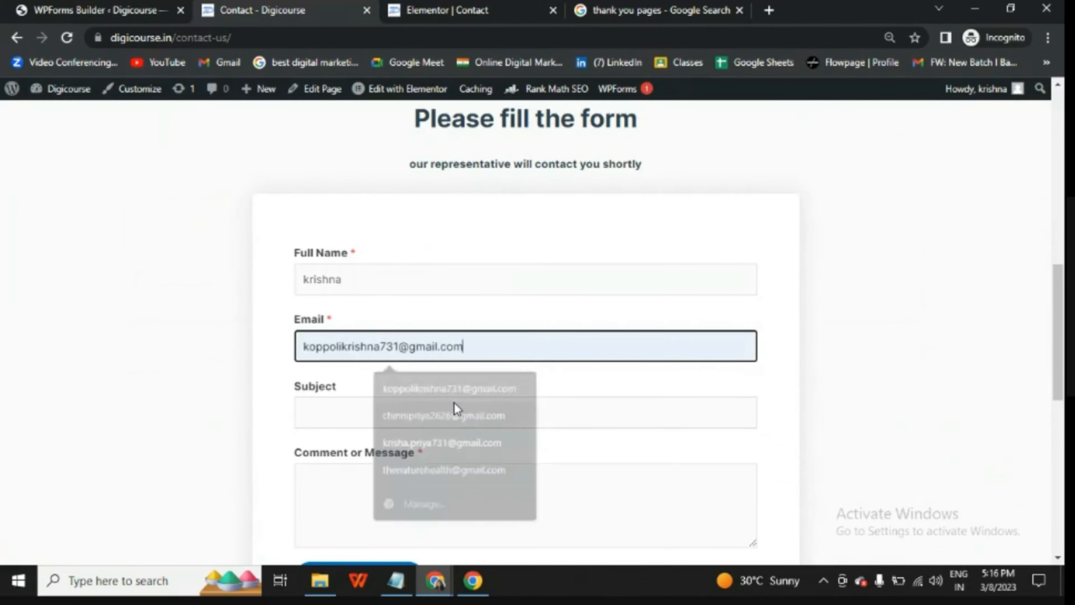
left_click(444, 412)
left_click(444, 470)
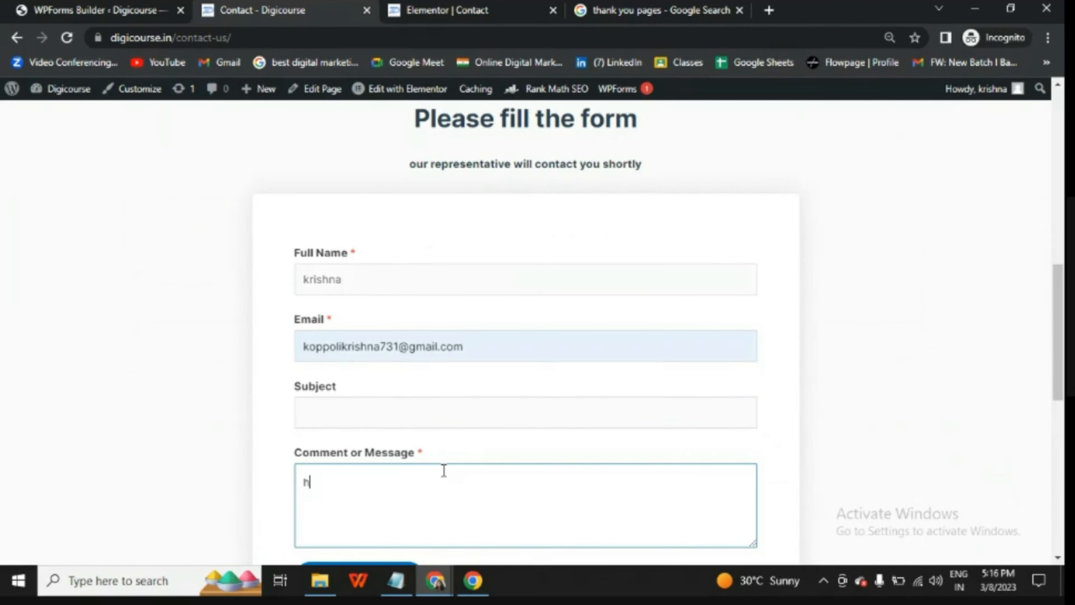
type("hi")
scroll(423, 424, "down", 5)
left_click(372, 339)
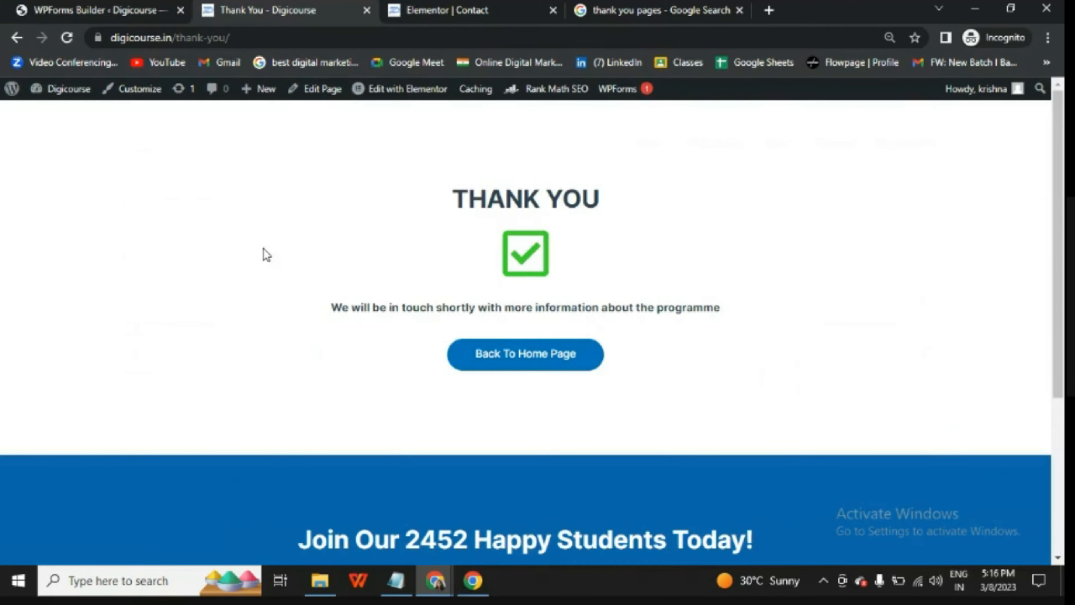
- Examine the web address of the thank-you page reached by submitting the contact form
left_click(169, 37)
left_click_drag(169, 37, 299, 38)
left_click(299, 39)
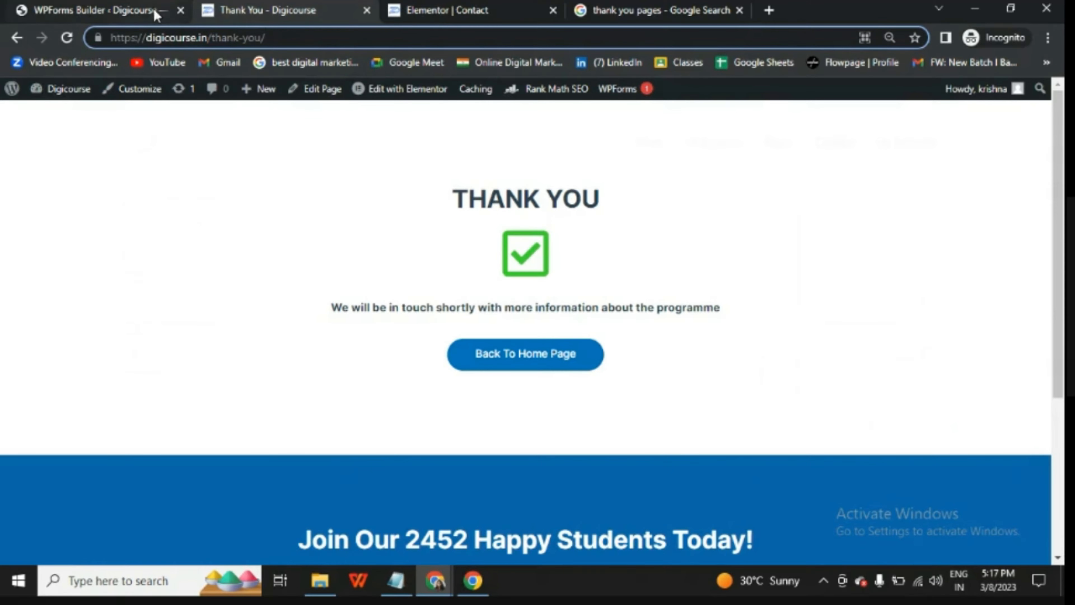
- Switch back to the Google Ads window and set the conversion action's goal category to Submit lead form
mouse_move(434, 579)
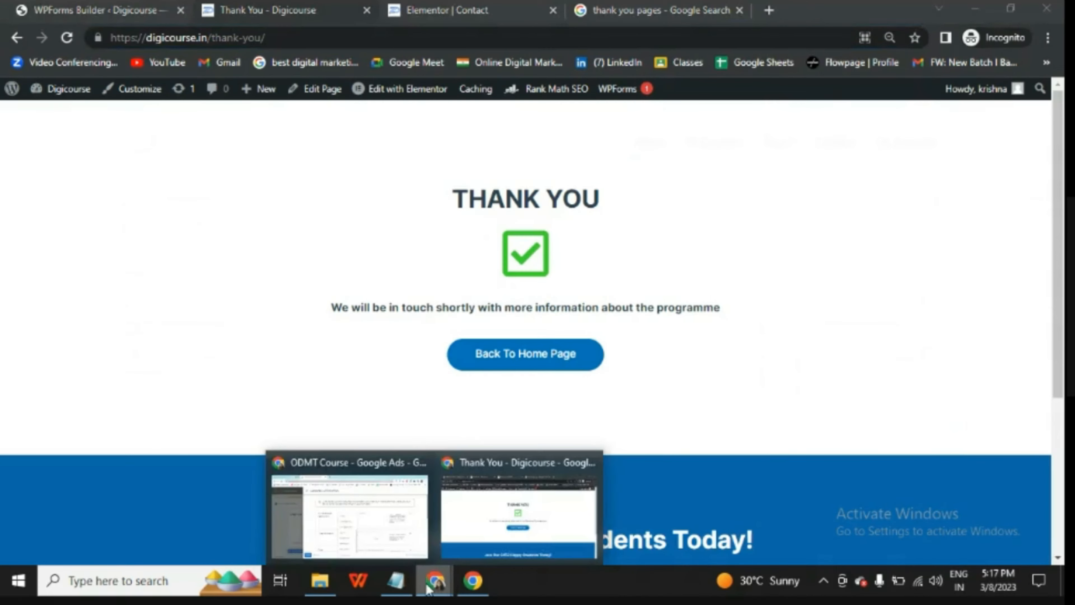
left_click(389, 546)
scroll(512, 440, "down", 2)
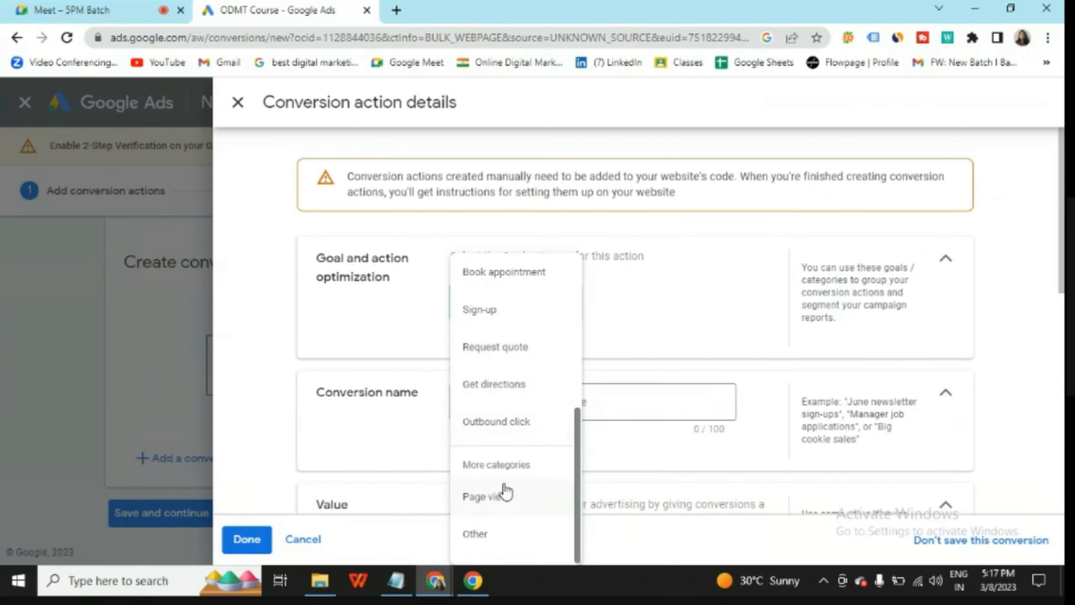
scroll(507, 455, "up", 2)
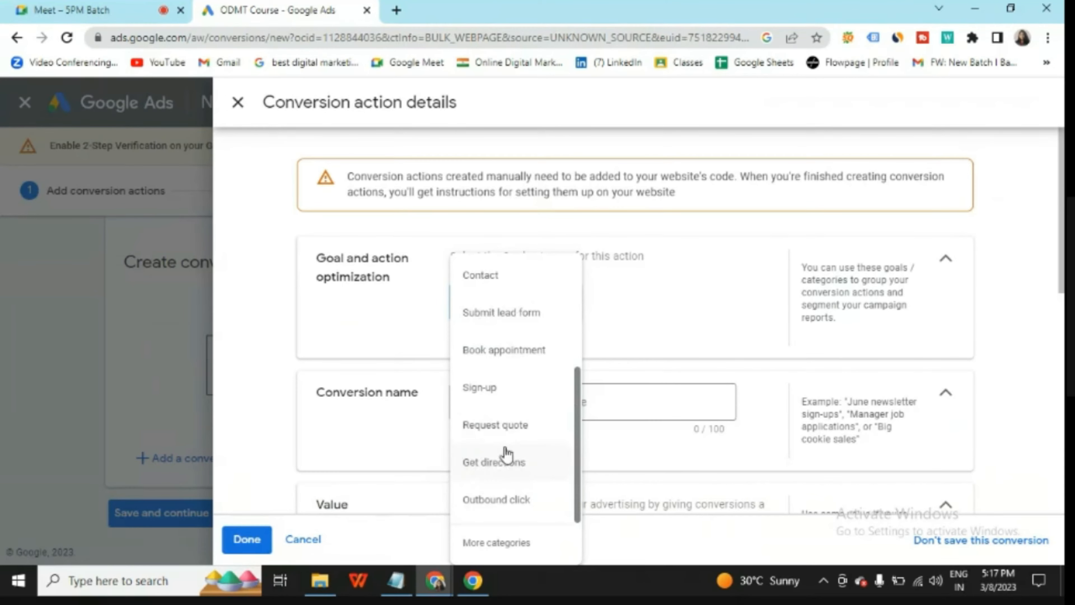
left_click(516, 320)
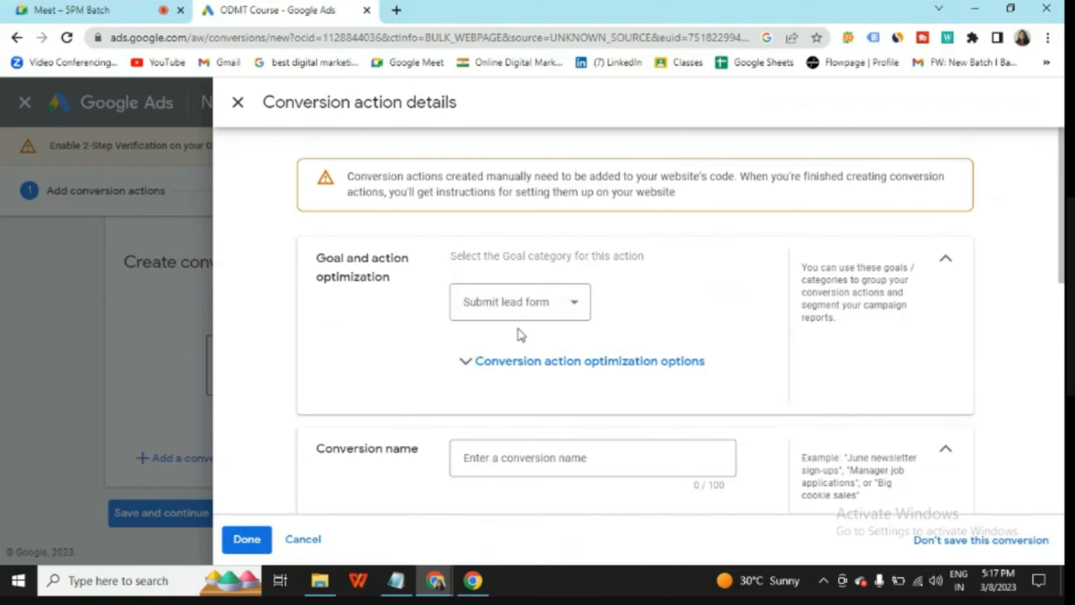
- Name the conversion action "digicourse conversion" and go on to its value settings
scroll(518, 329, "down", 2)
left_click(527, 306)
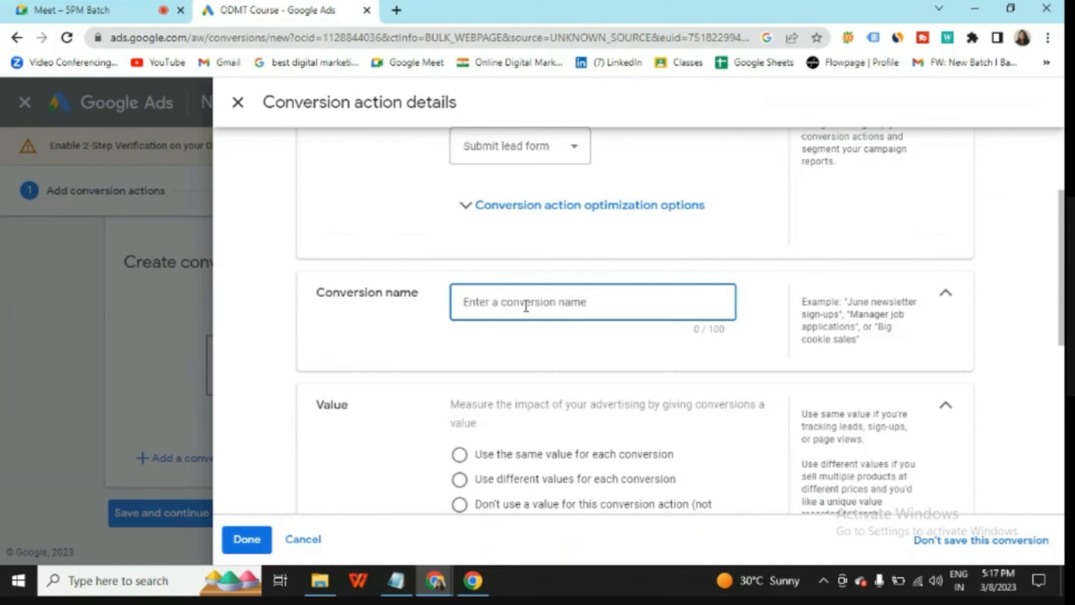
type("di")
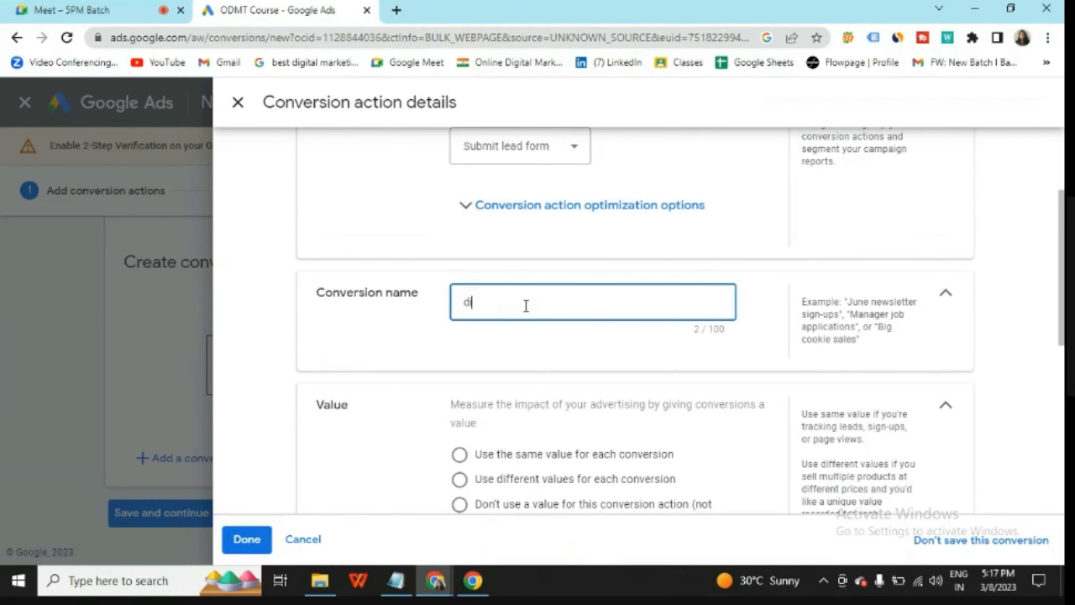
type("gicourse conversion")
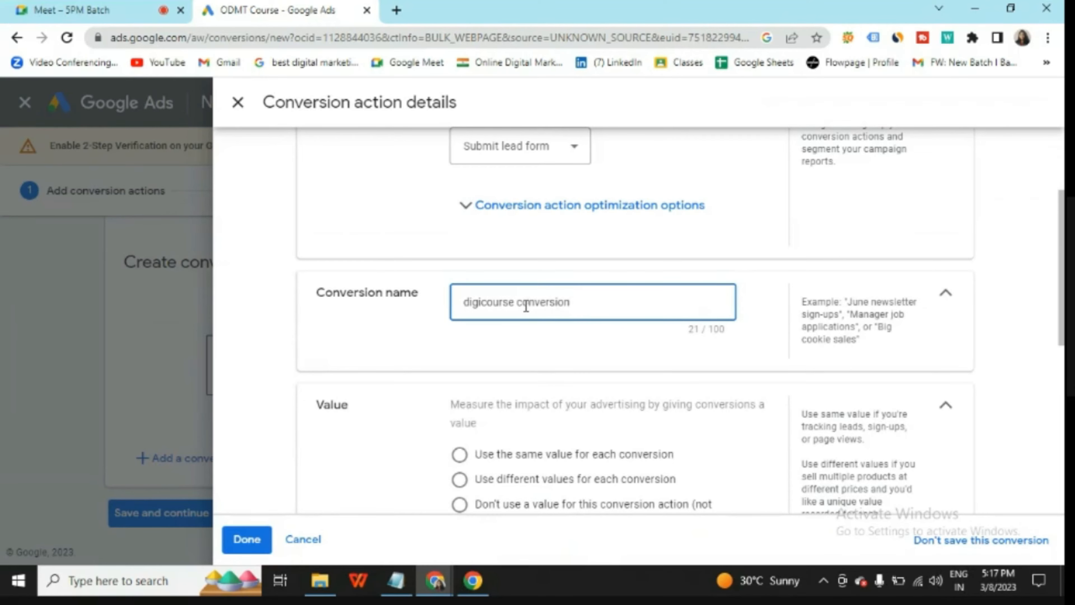
scroll(527, 354, "down", 3)
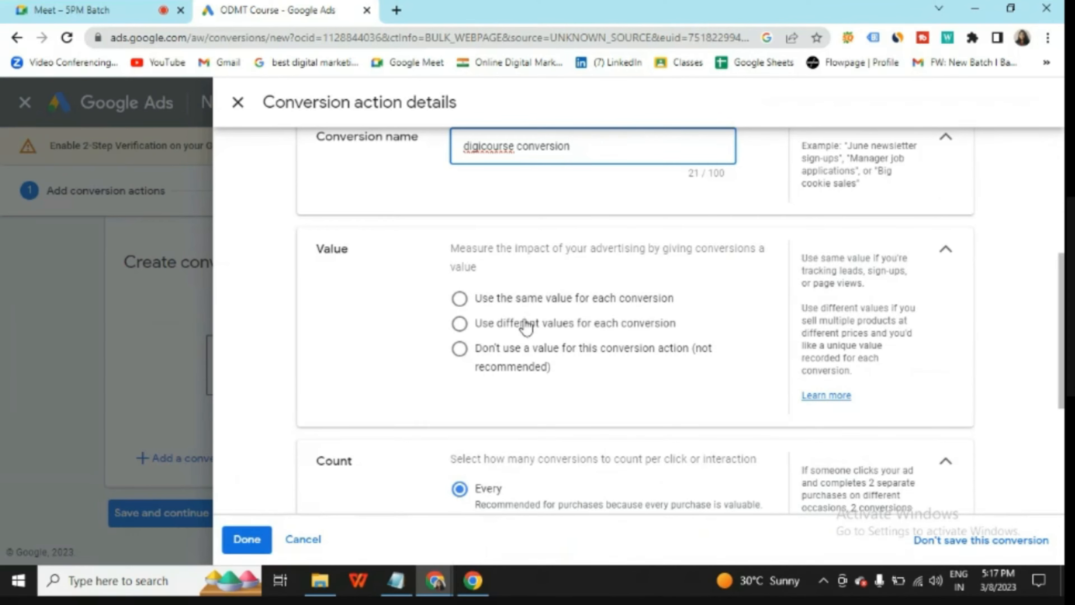
- Switch to Notepad and add the line "5 people" below the note "conversion = profitable"
left_click(396, 580)
left_click(293, 318)
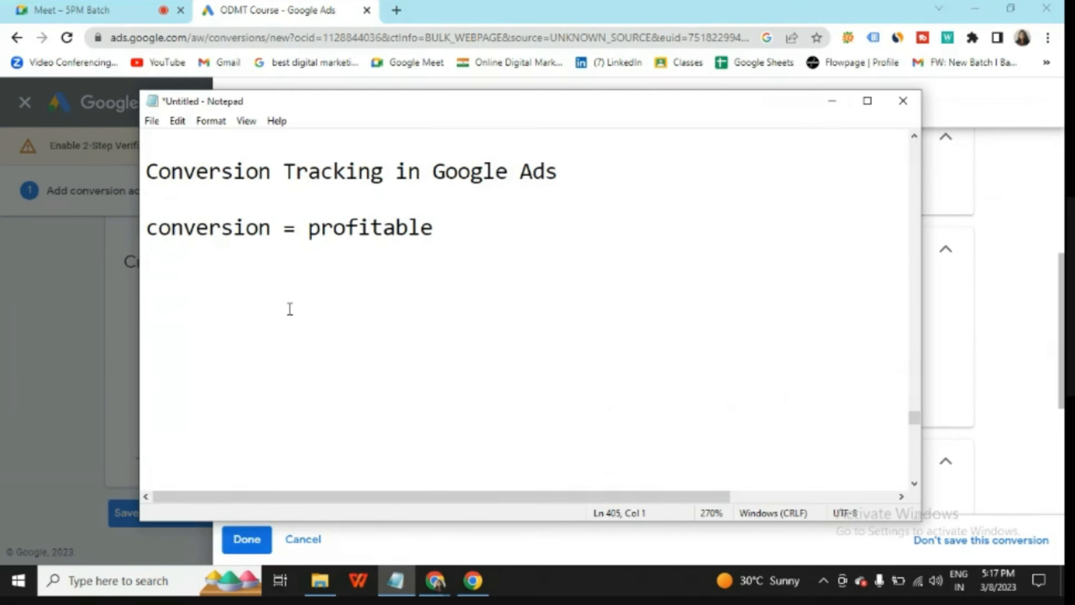
type("5 po")
key("BackSpace")
type("eople")
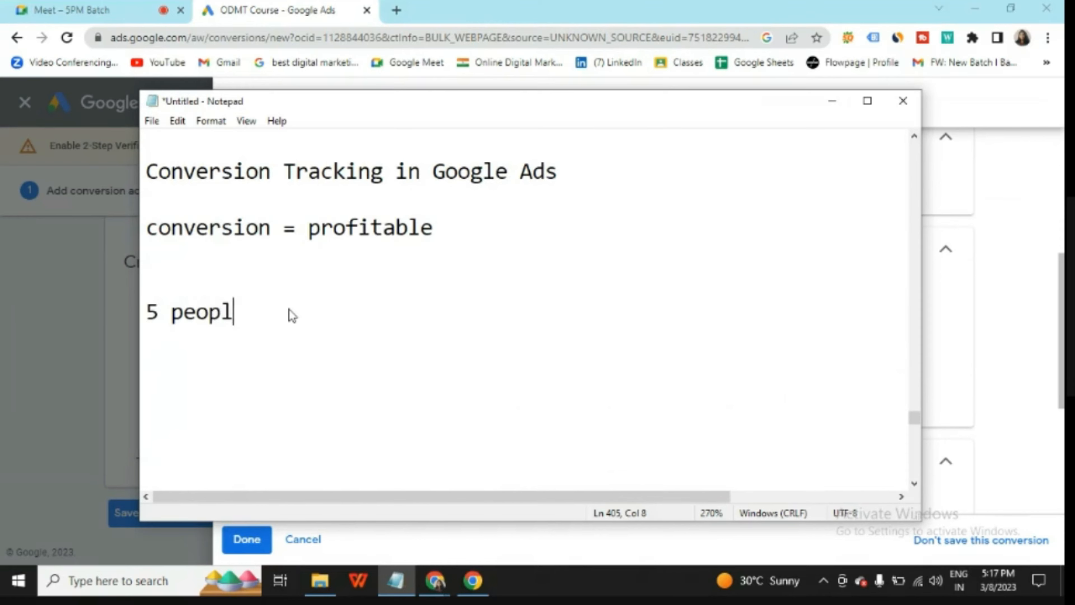
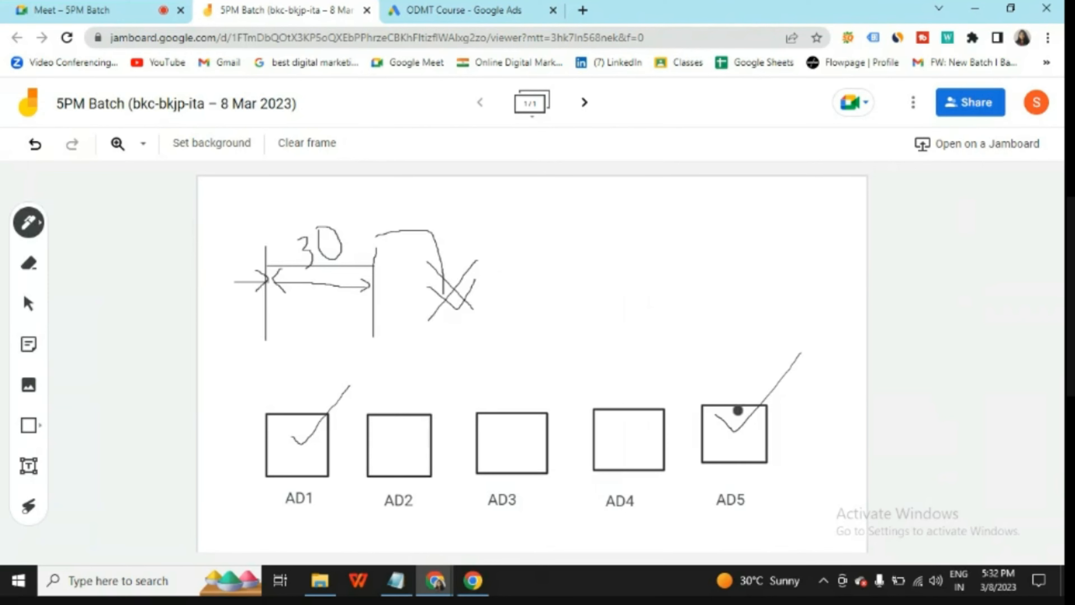
- Handwrite 100 below the AD5 box on the Jamboard frame, and undo those strokes
mouse_move(707, 503)
left_mouse_down()
mouse_move(719, 528)
mouse_move(728, 524)
left_mouse_up()
mouse_move(771, 490)
left_mouse_down()
mouse_move(763, 508)
mouse_move(786, 494)
mouse_move(771, 489)
left_mouse_up()
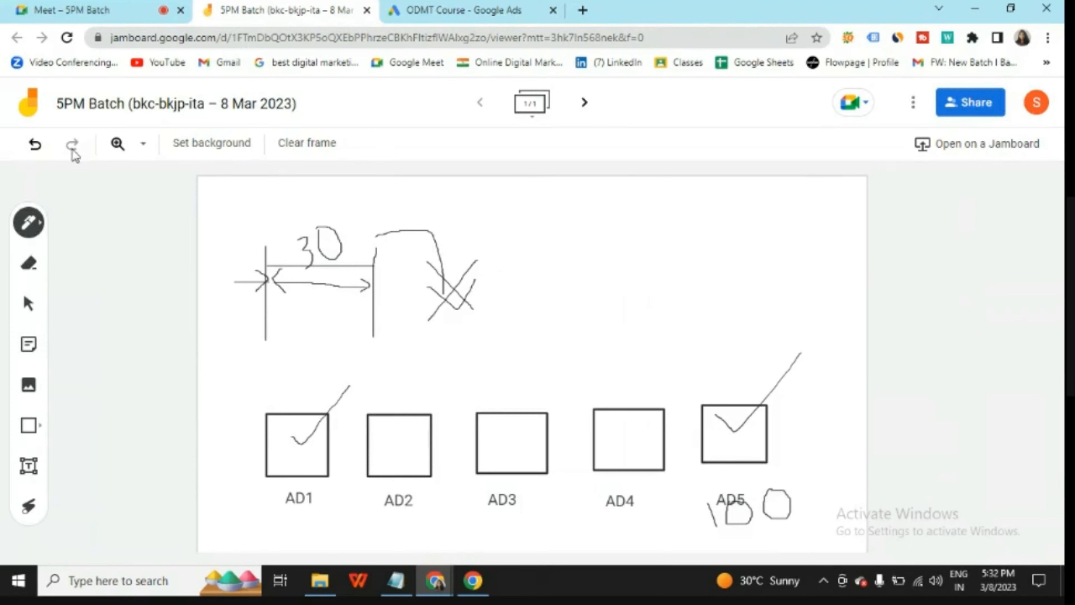
left_click(44, 146)
left_click(43, 146)
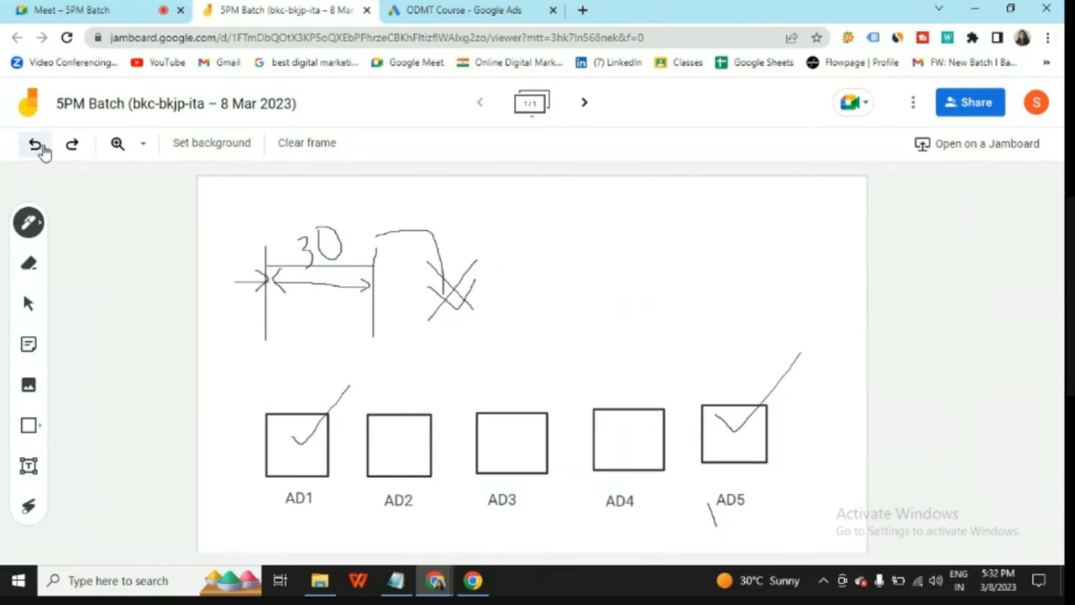
left_click(44, 146)
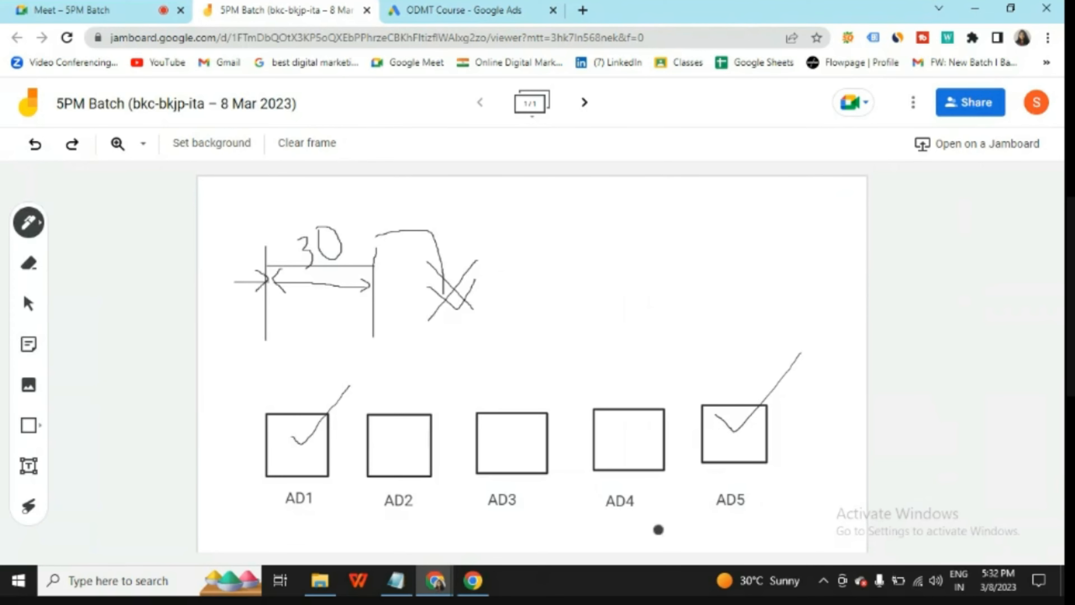
- Switch to Google Ads, set the conversion action's attribution model to Time decay, and return to the Jamboard drawing
left_click(437, 13)
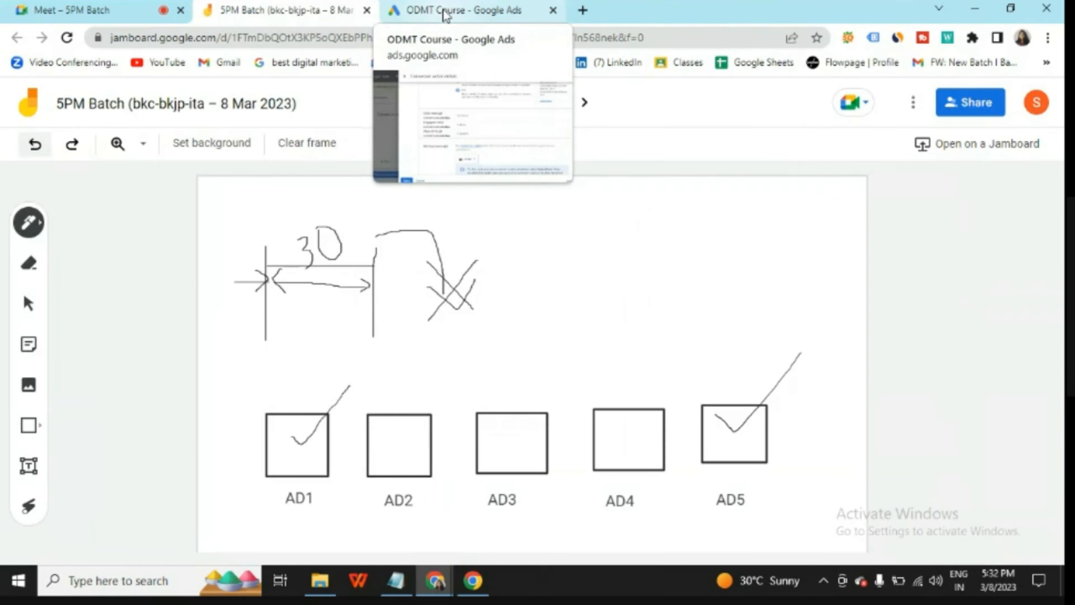
left_click(444, 13)
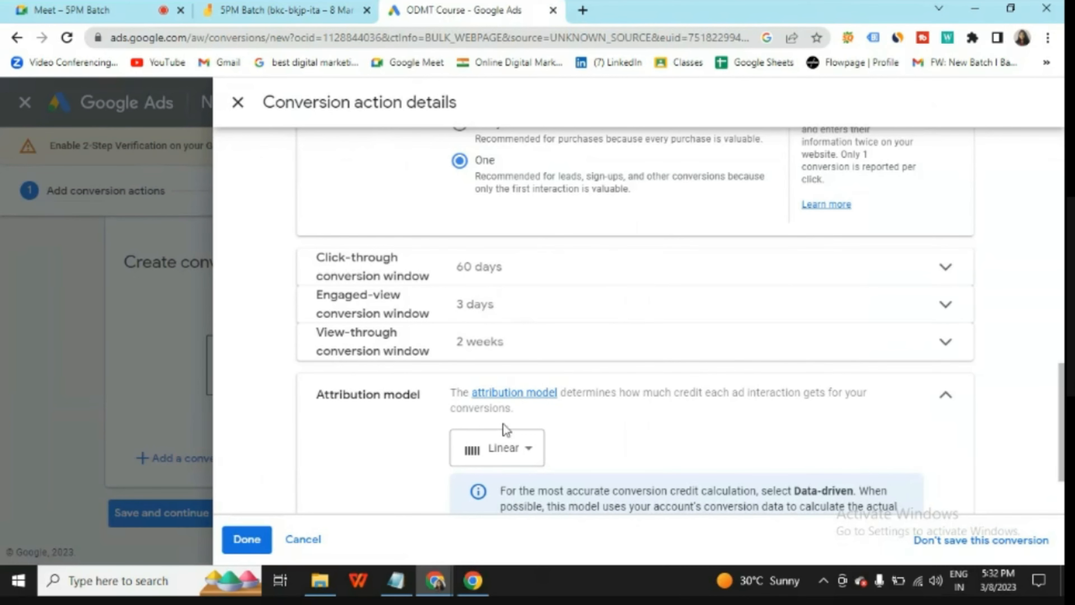
left_click(512, 448)
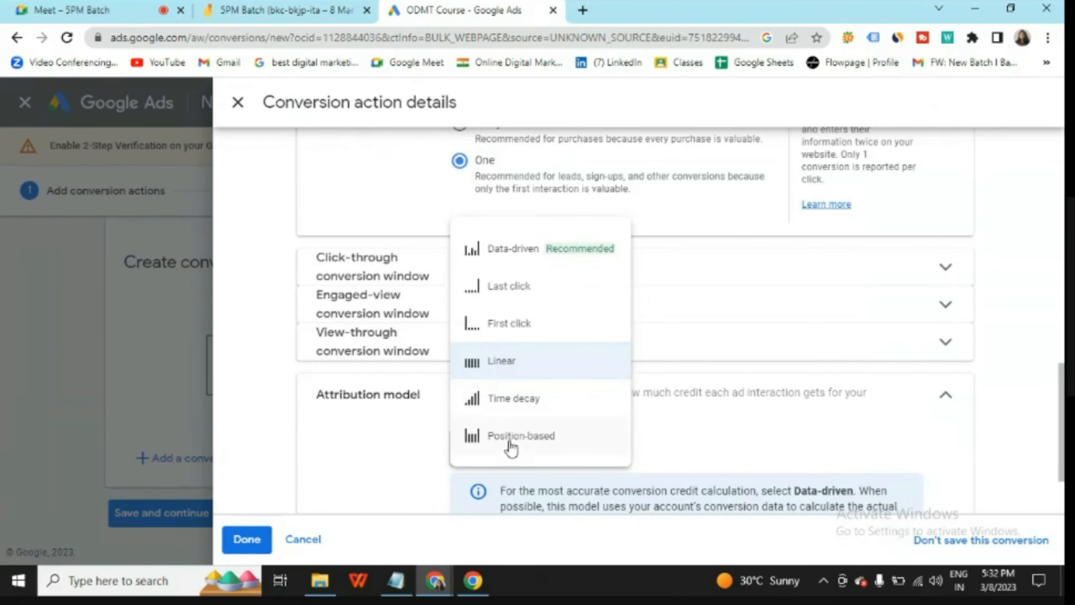
left_click(516, 407)
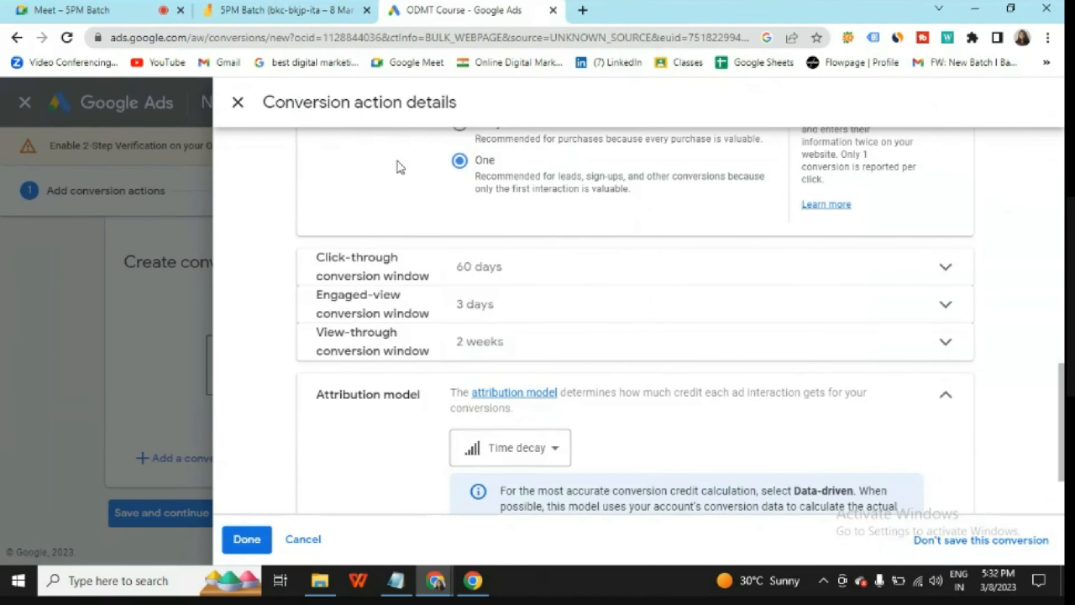
left_click(216, 6)
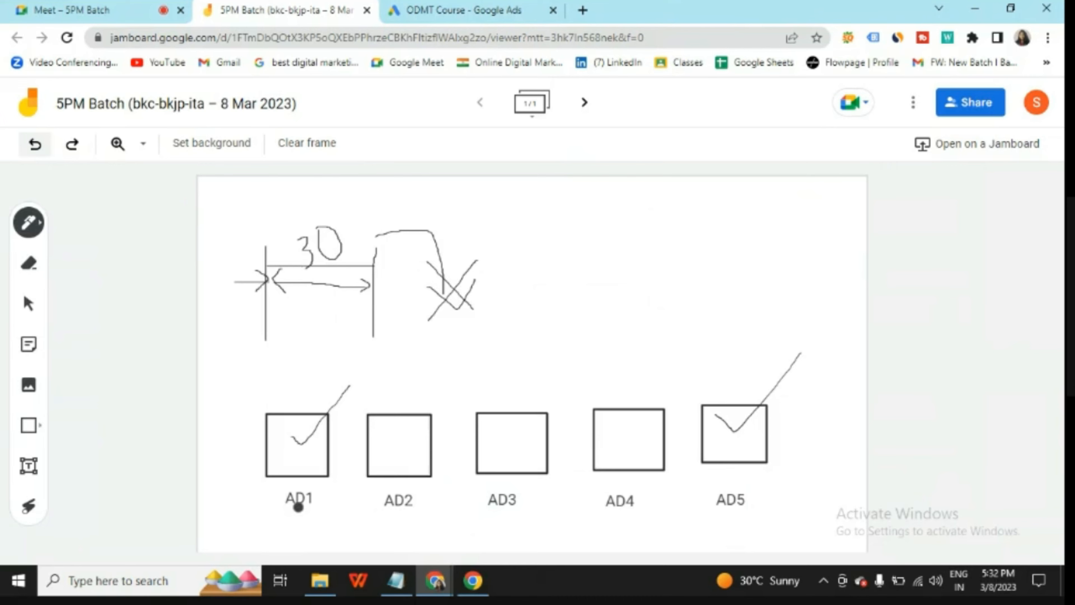
- Return to Google Ads and set the conversion action's attribution model to Position-based, checking it against the Jamboard ad boxes
left_click(463, 11)
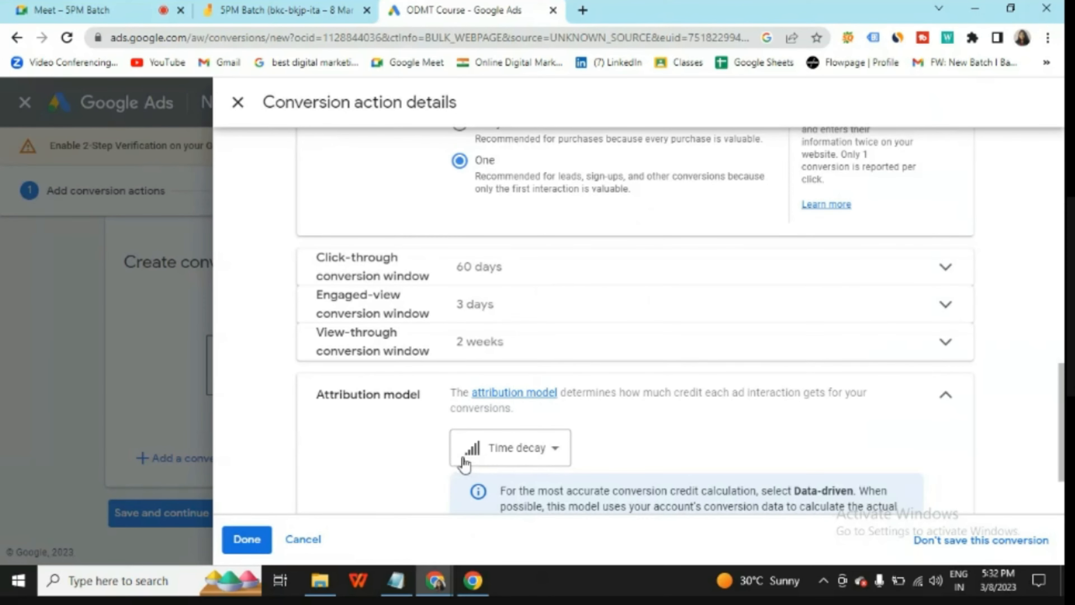
mouse_move(473, 463)
left_click(280, 10)
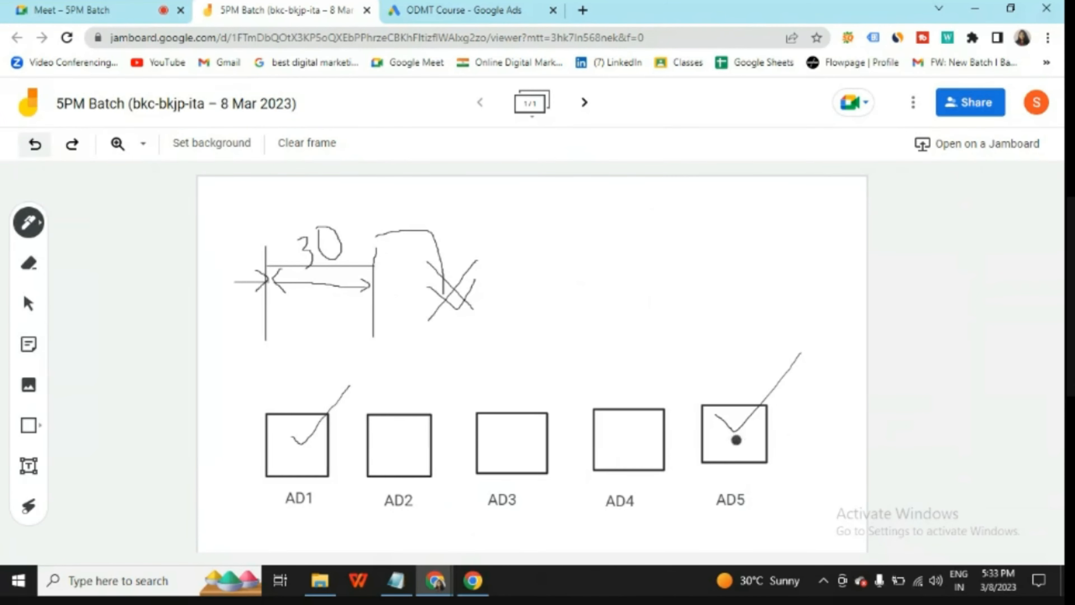
left_click(499, 17)
left_click(527, 453)
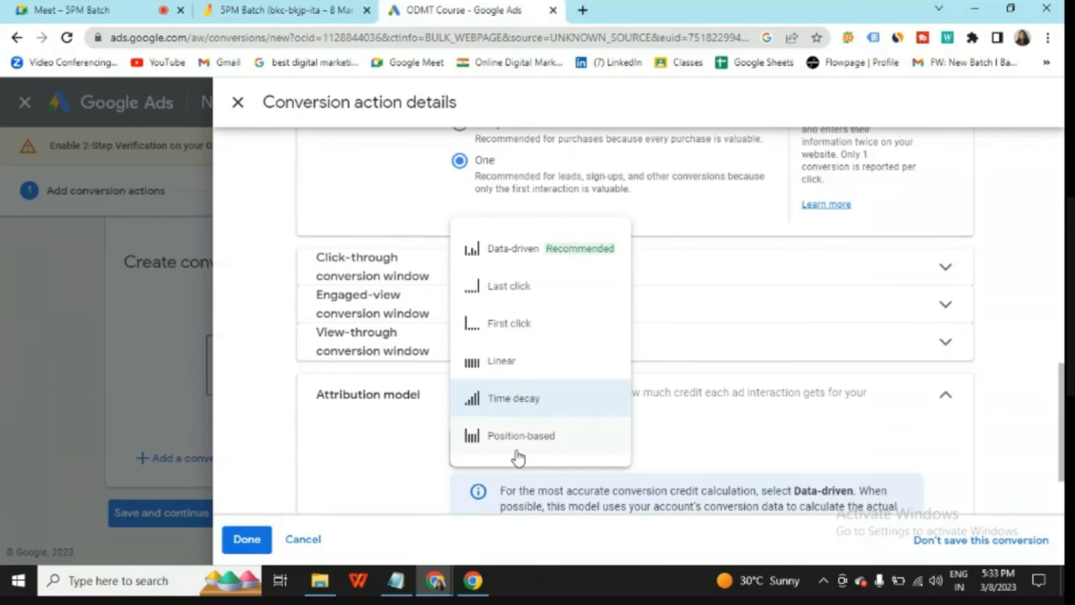
left_click(536, 442)
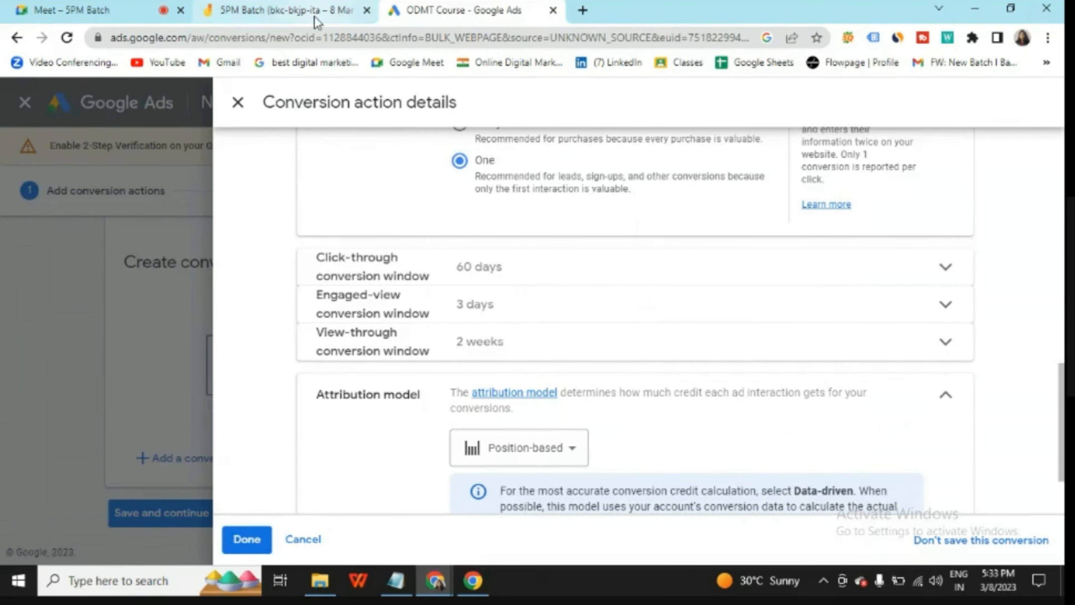
- On the Jamboard frame, handwrite 40 below AD1 and below AD5, and draw a double-headed arrow between the two numbers
left_click(279, 10)
mouse_move(265, 507)
left_mouse_down()
mouse_move(316, 530)
mouse_move(339, 526)
mouse_move(322, 525)
left_mouse_up()
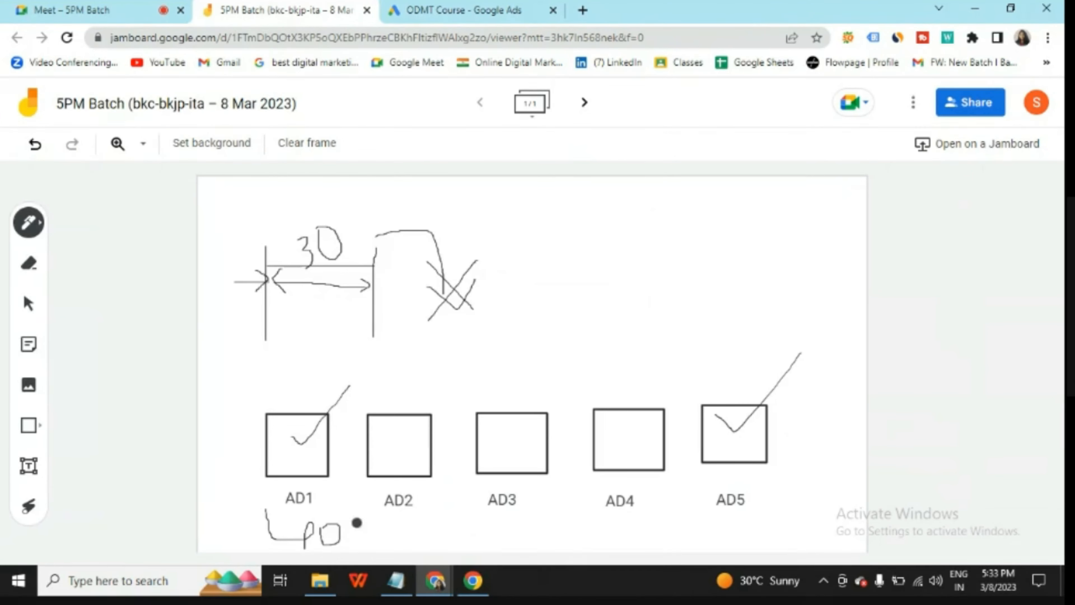
mouse_move(718, 512)
left_mouse_down()
mouse_move(750, 522)
mouse_move(754, 551)
left_mouse_up()
mouse_move(769, 514)
left_mouse_down()
mouse_move(774, 544)
mouse_move(770, 515)
left_mouse_up()
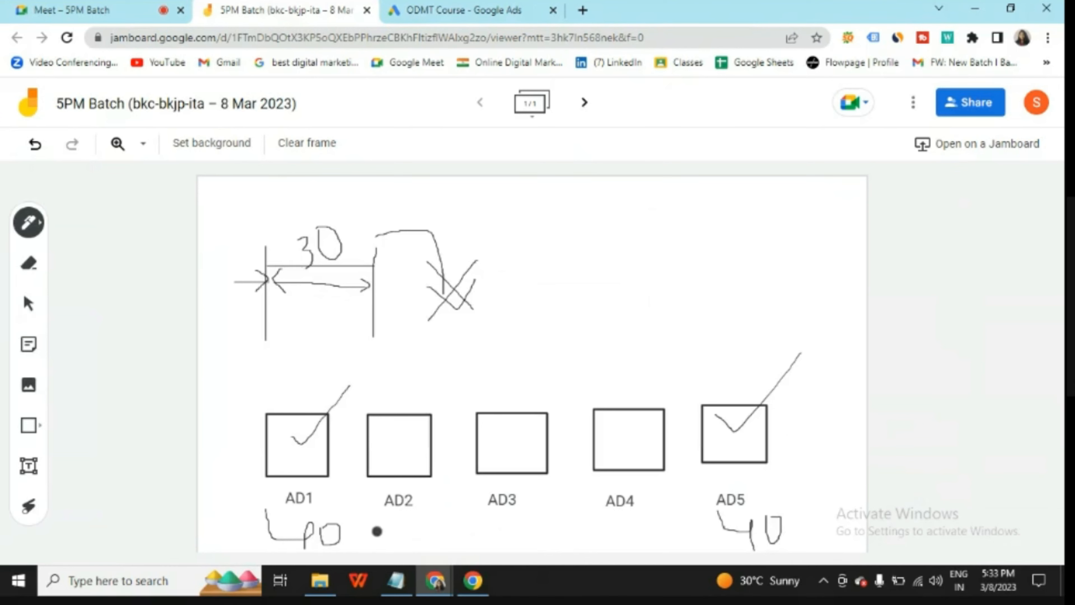
left_click_drag(379, 531, 695, 549)
mouse_move(408, 525)
left_mouse_down()
mouse_move(375, 534)
mouse_move(412, 545)
left_mouse_up()
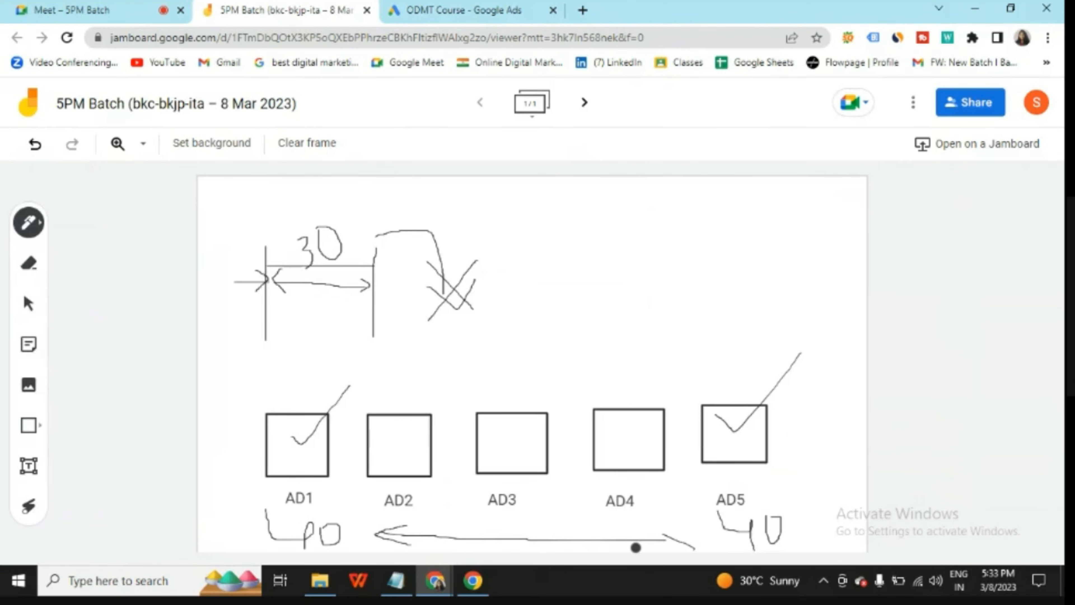
- Switch to Google Ads, try Last click as the attribution model, and set it to Data-driven
left_click(449, 10)
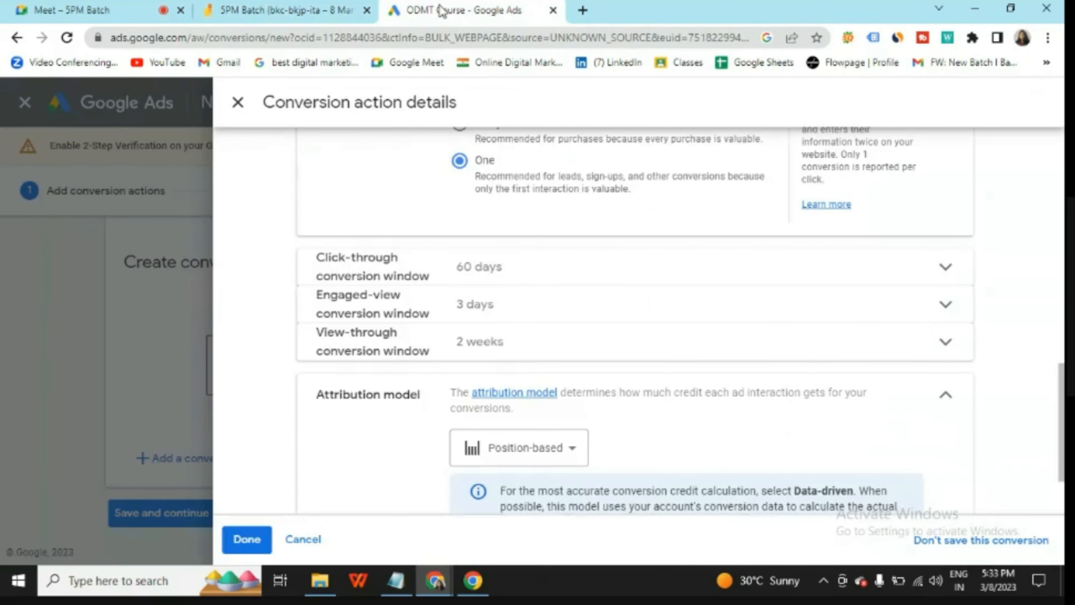
left_click(572, 456)
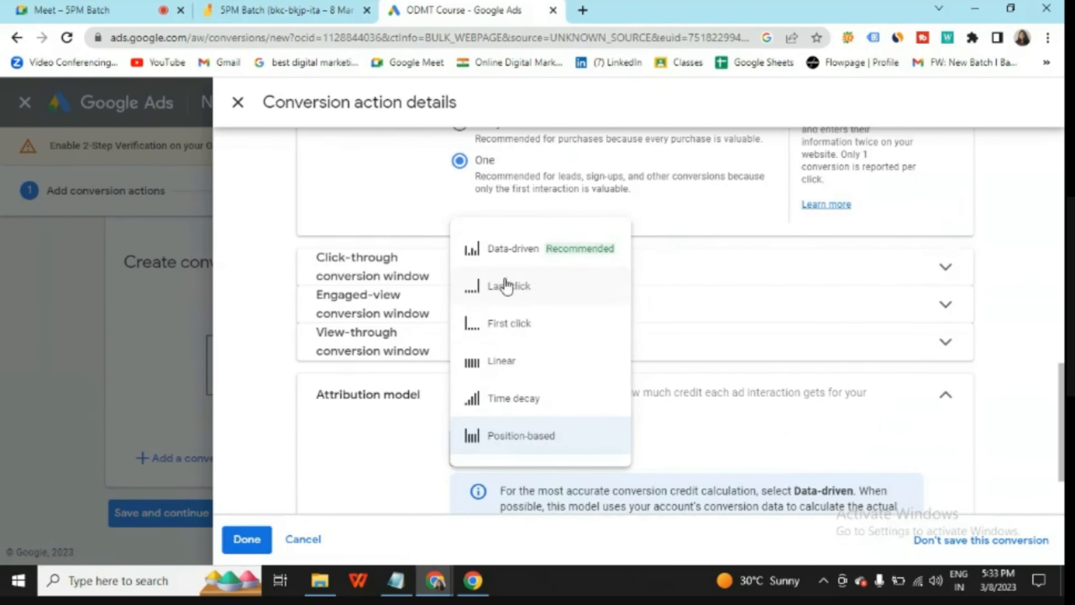
left_click(685, 397)
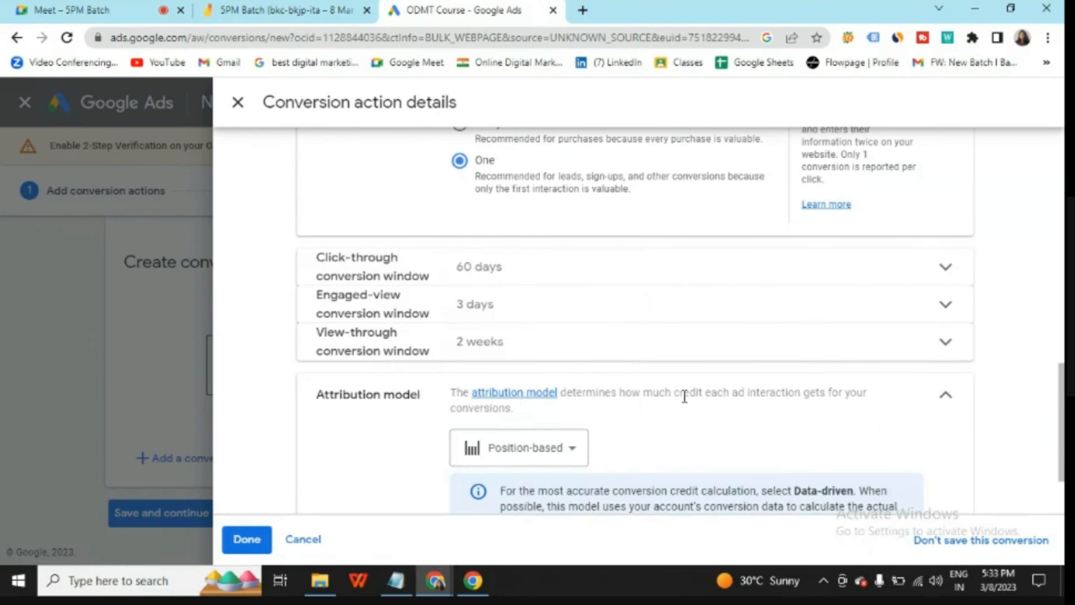
left_click(526, 453)
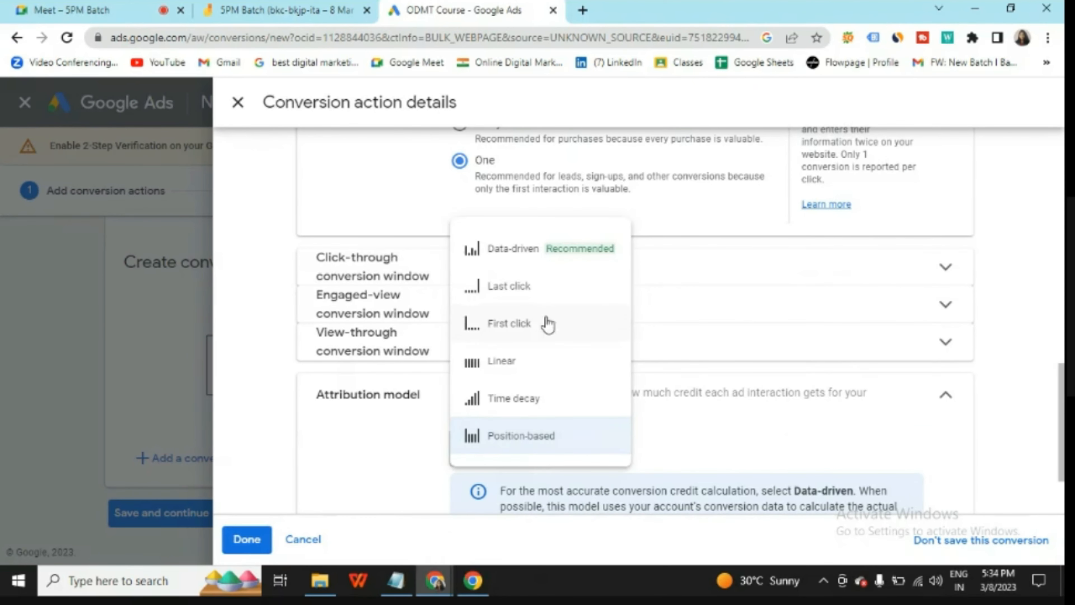
left_click(535, 303)
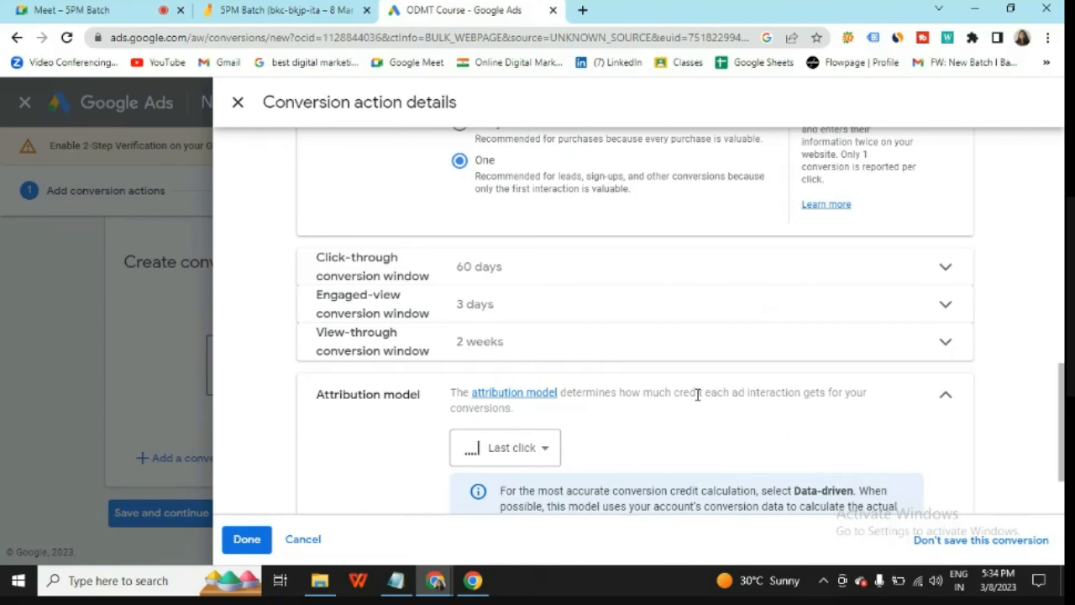
left_click(514, 449)
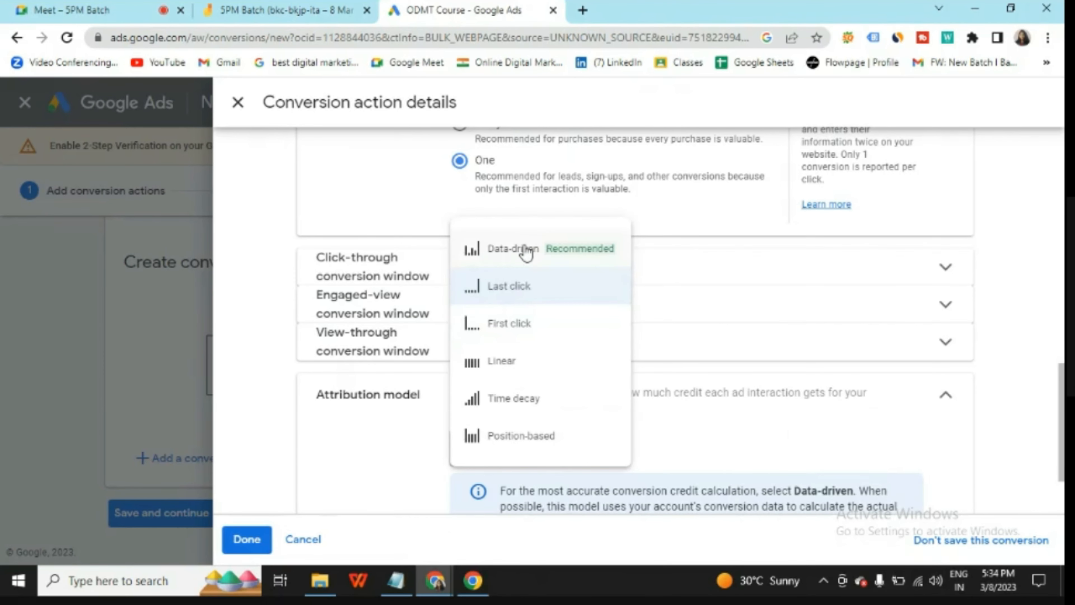
left_click(526, 250)
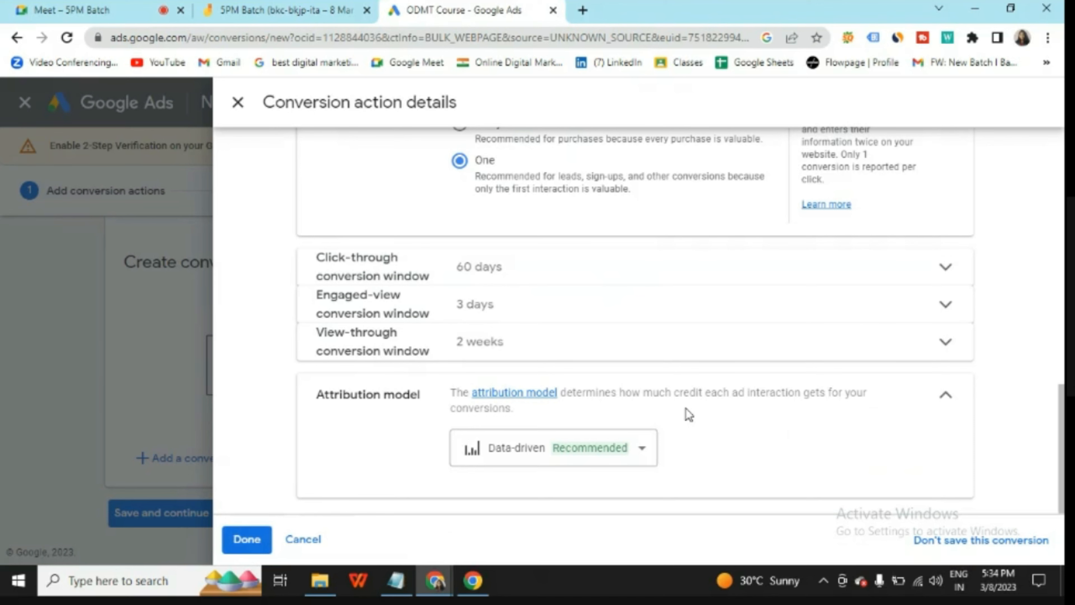
- Review the conversion action's details, finish editing them, and save the action to continue to the setup instructions
scroll(686, 408, "up", 8)
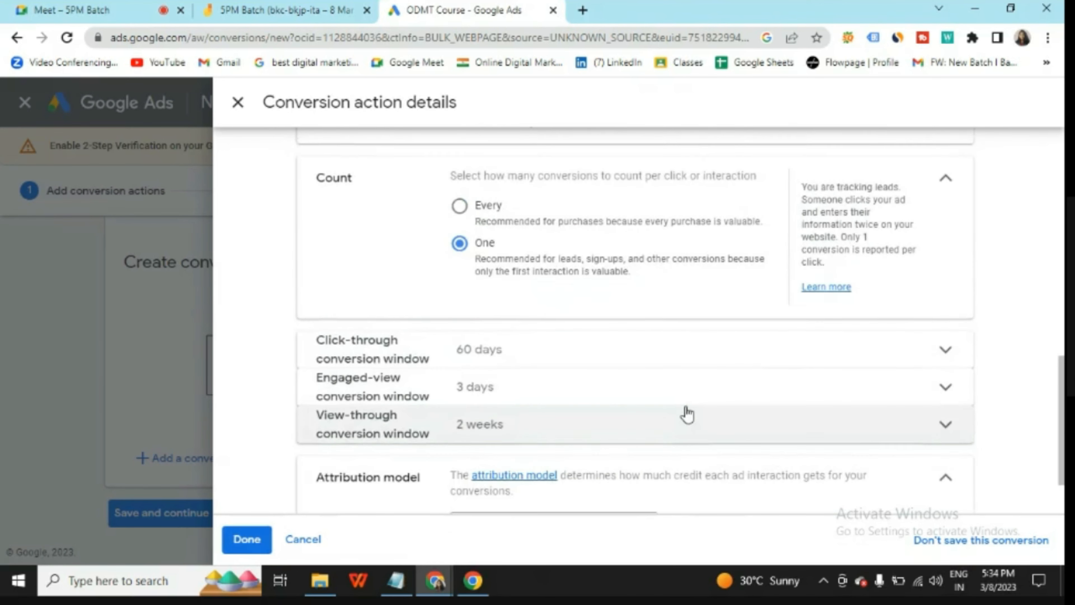
scroll(686, 400, "up", 5)
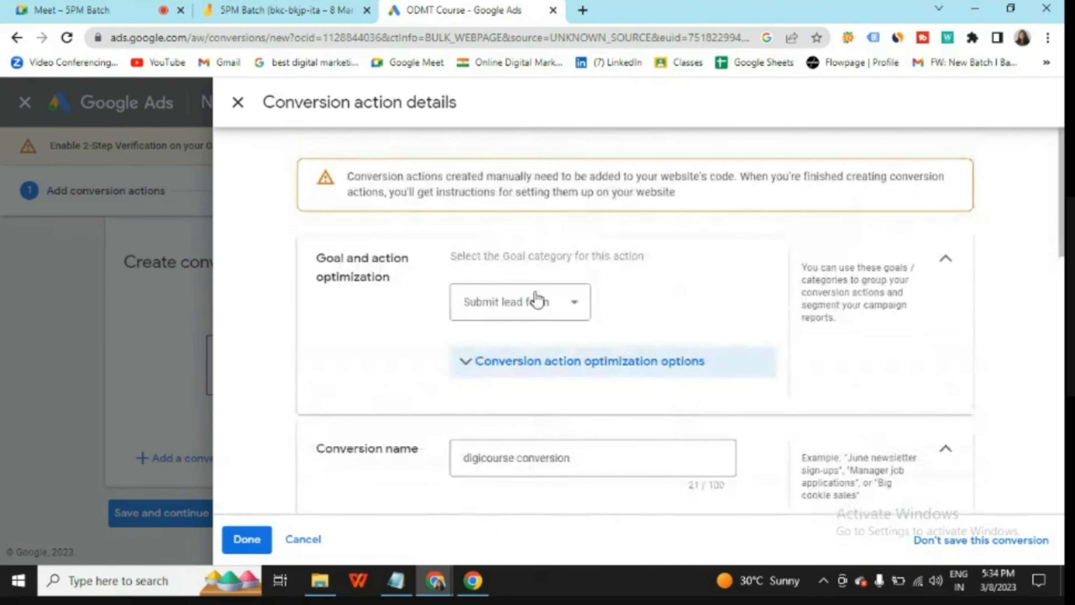
scroll(471, 328, "down", 12)
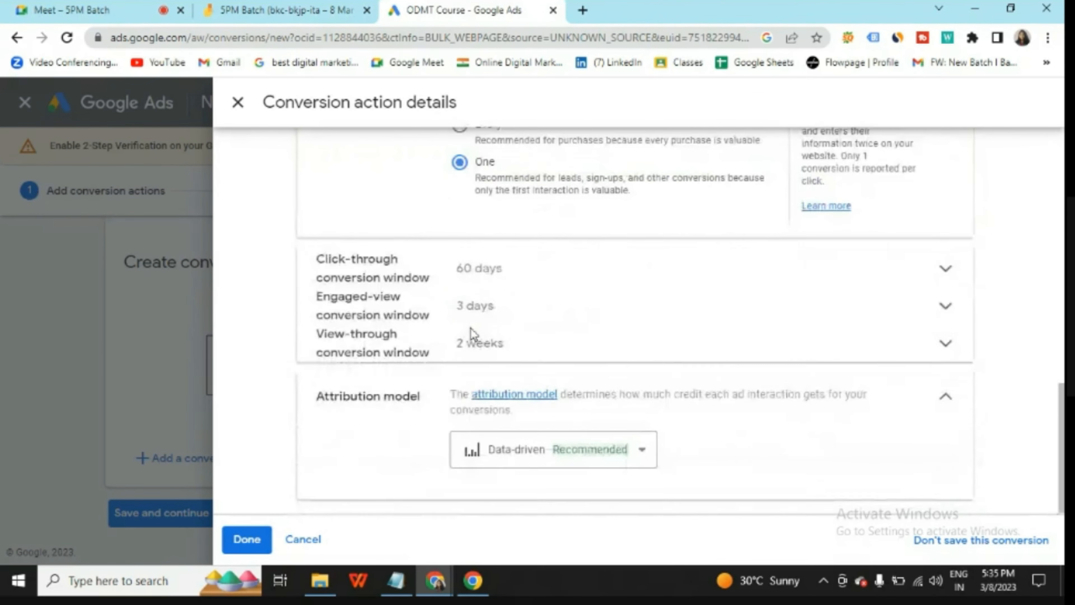
left_click(946, 395)
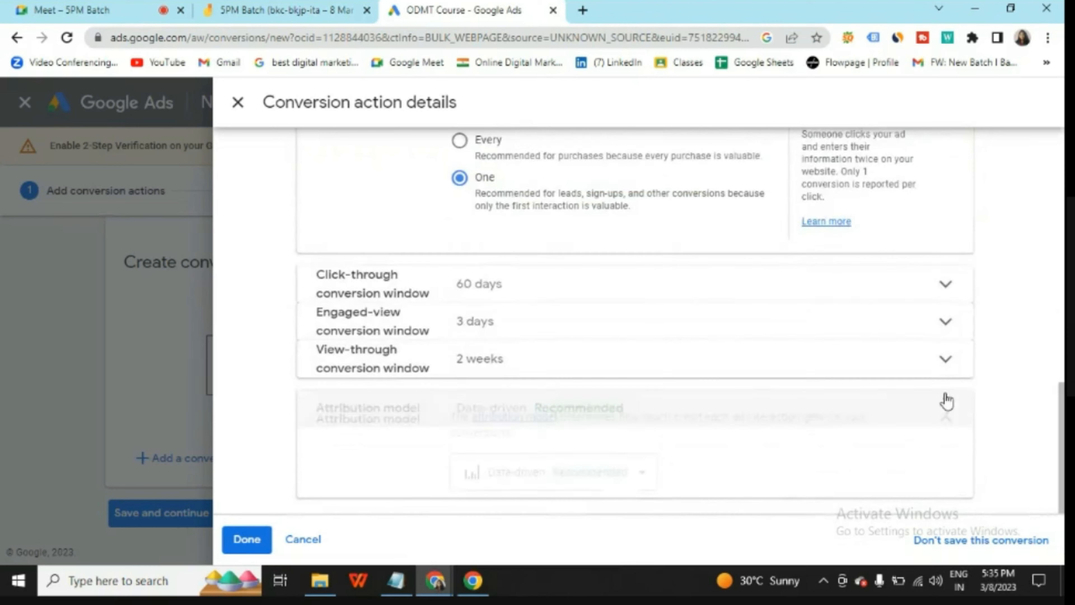
left_click(243, 540)
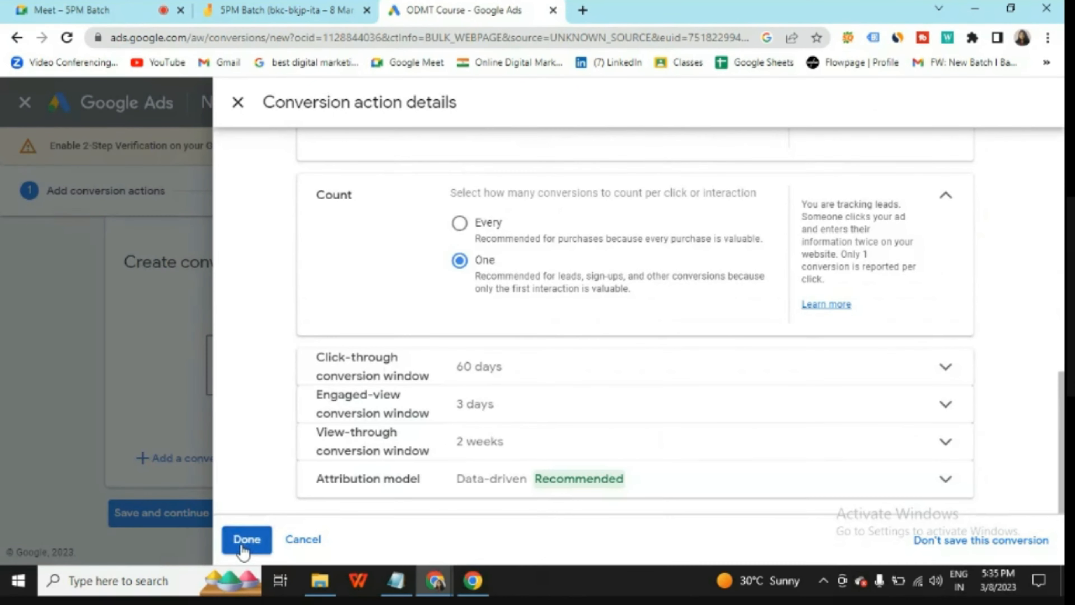
scroll(485, 457, "down", 2)
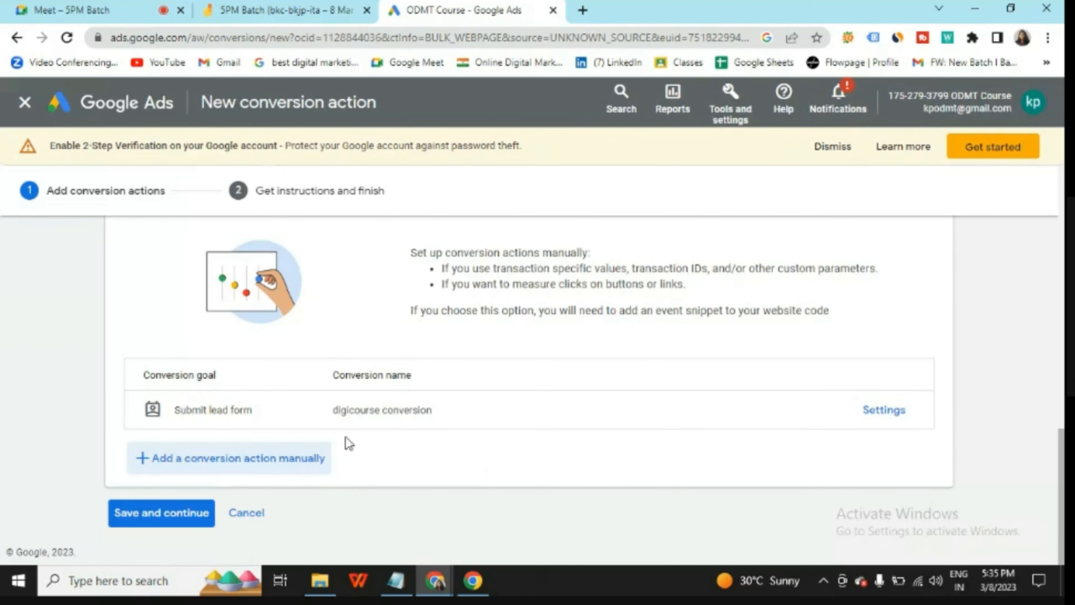
left_click(167, 516)
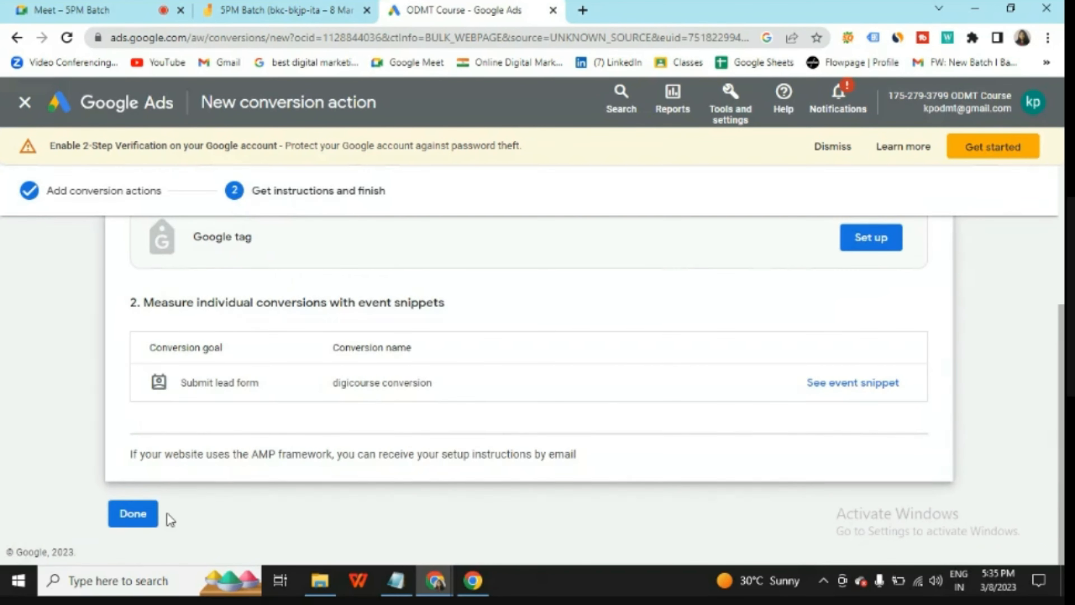
- Examine the webmaster email and Google Tag Manager setup options, and return to the Google tag option
scroll(357, 354, "up", 3)
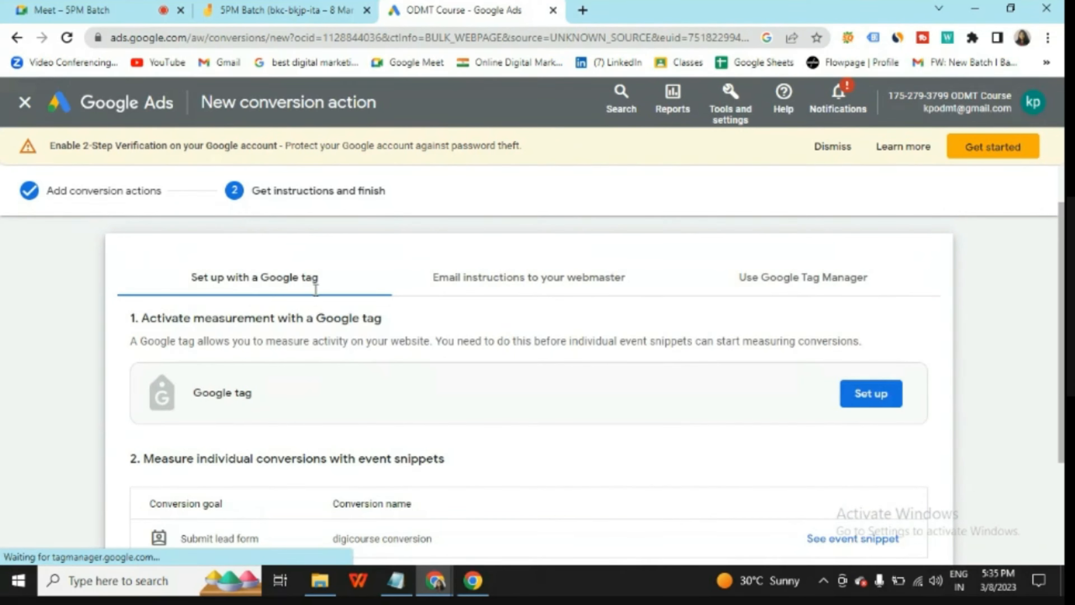
left_click(522, 289)
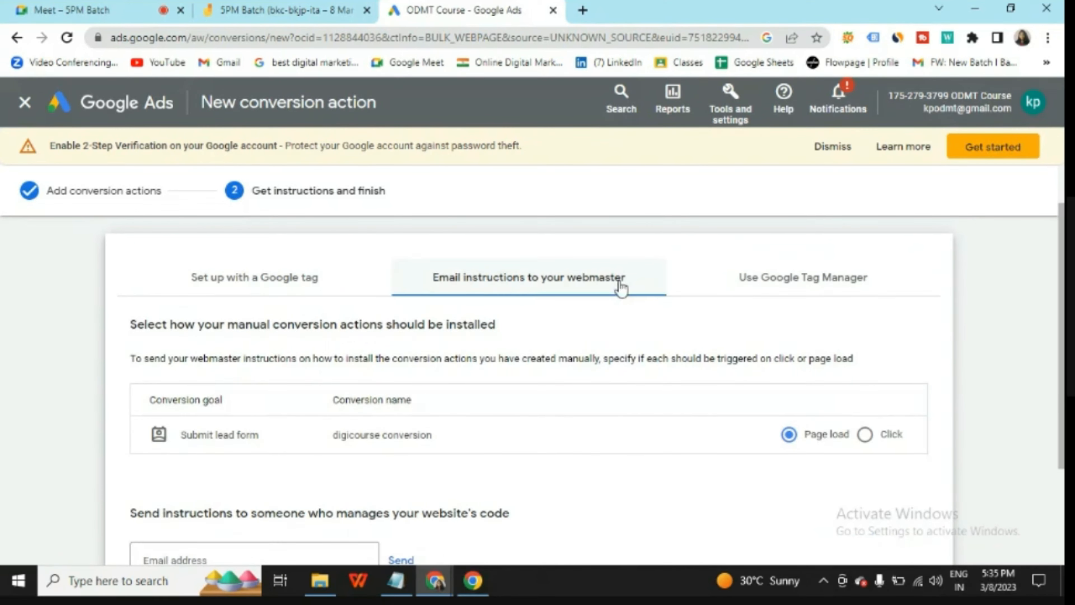
left_click(780, 285)
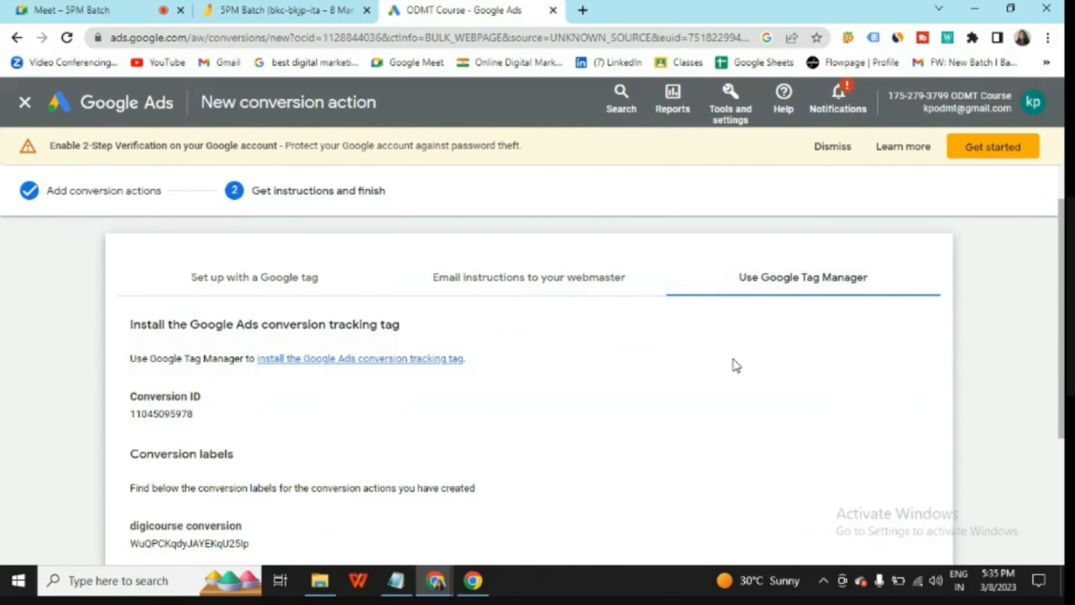
scroll(734, 365, "down", 3)
scroll(408, 413, "up", 5)
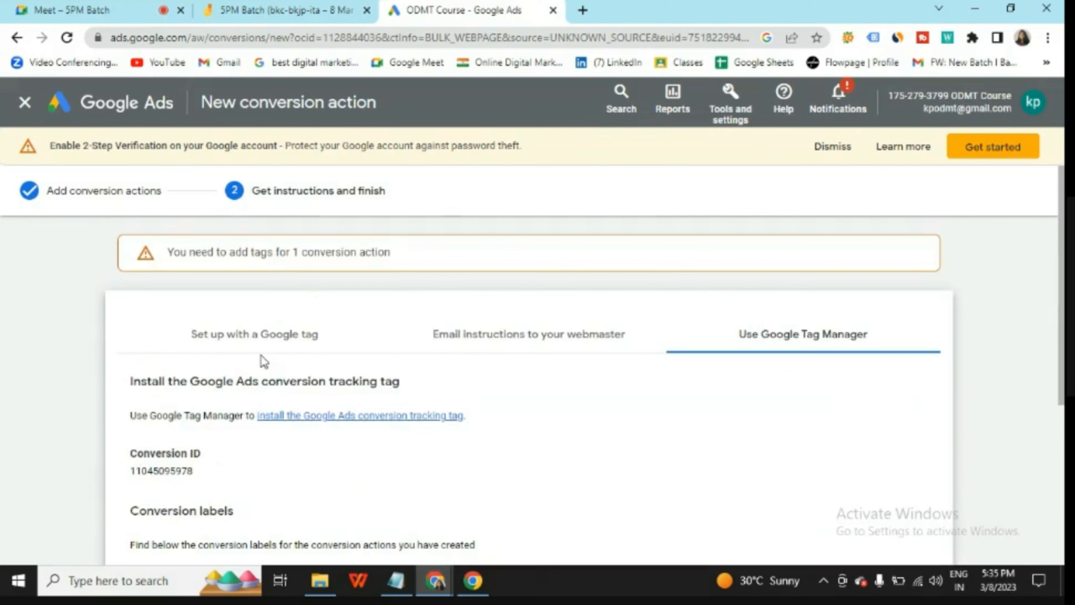
left_click(289, 341)
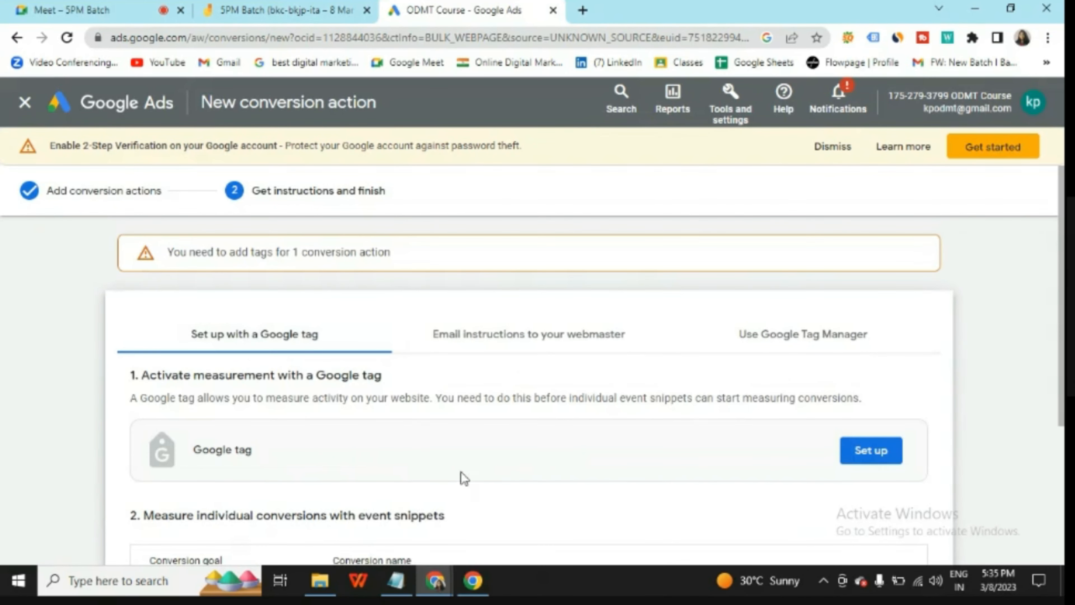
- Open the Google tag's installation instructions for digicourse.in and read through the ones for the Wix platform
left_click(891, 452)
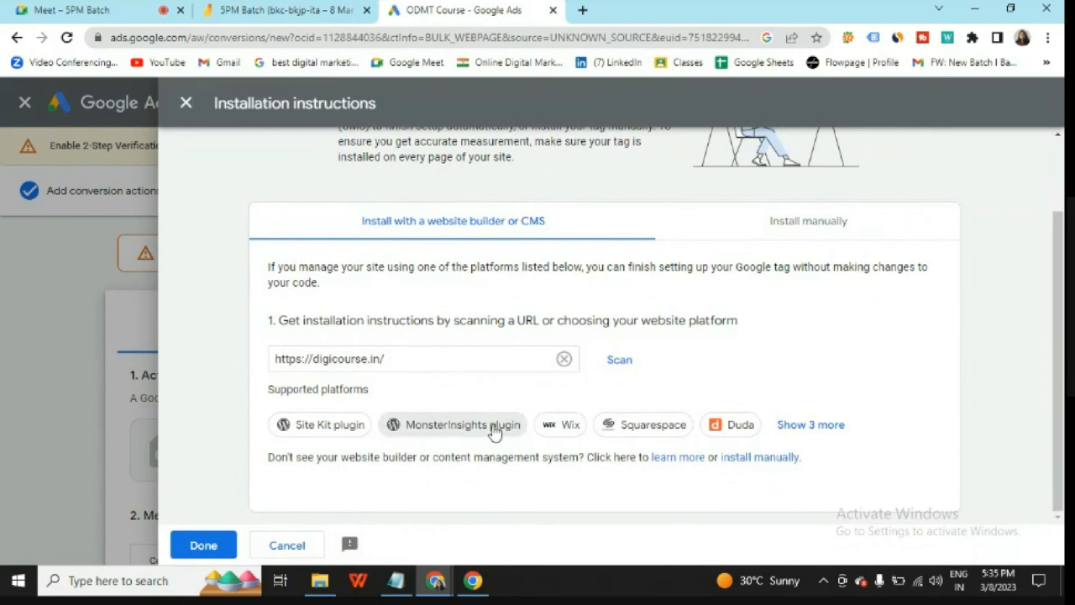
left_click(550, 426)
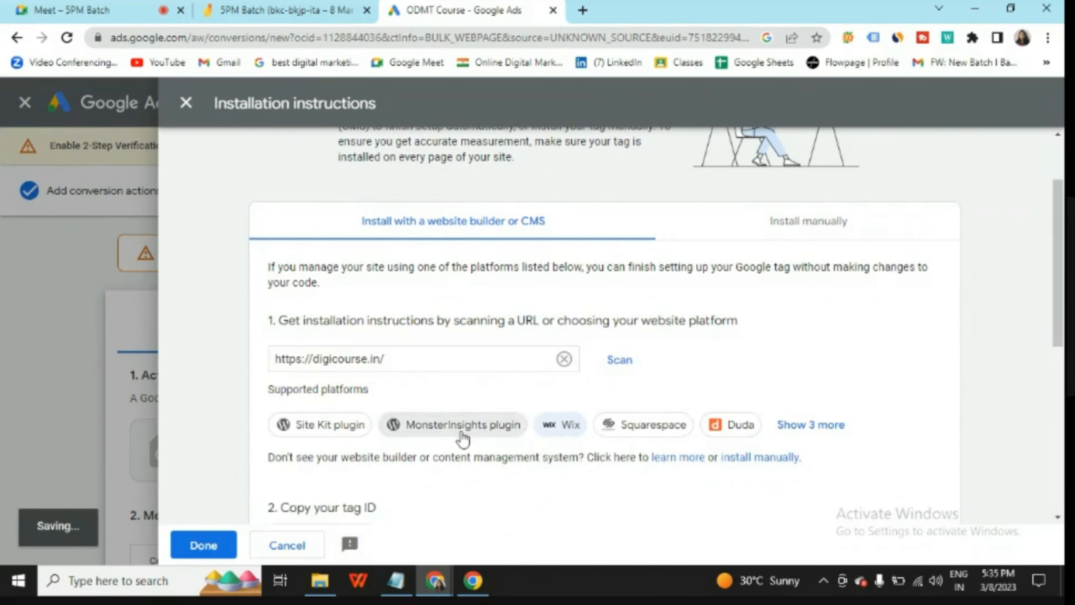
scroll(463, 440, "down", 5)
scroll(327, 375, "down", 2)
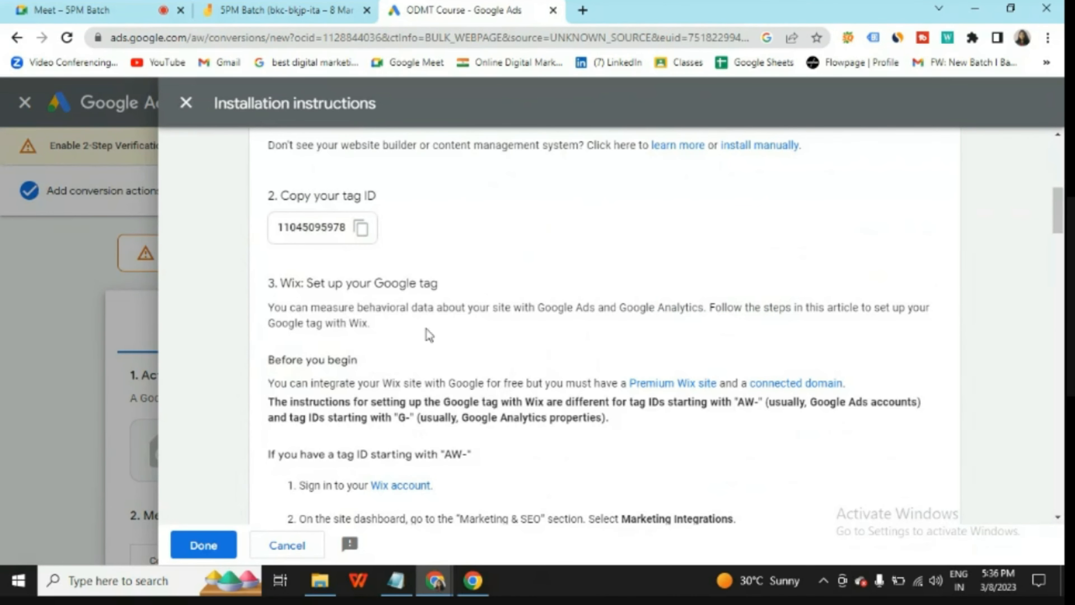
scroll(382, 411, "down", 3)
scroll(380, 413, "up", 7)
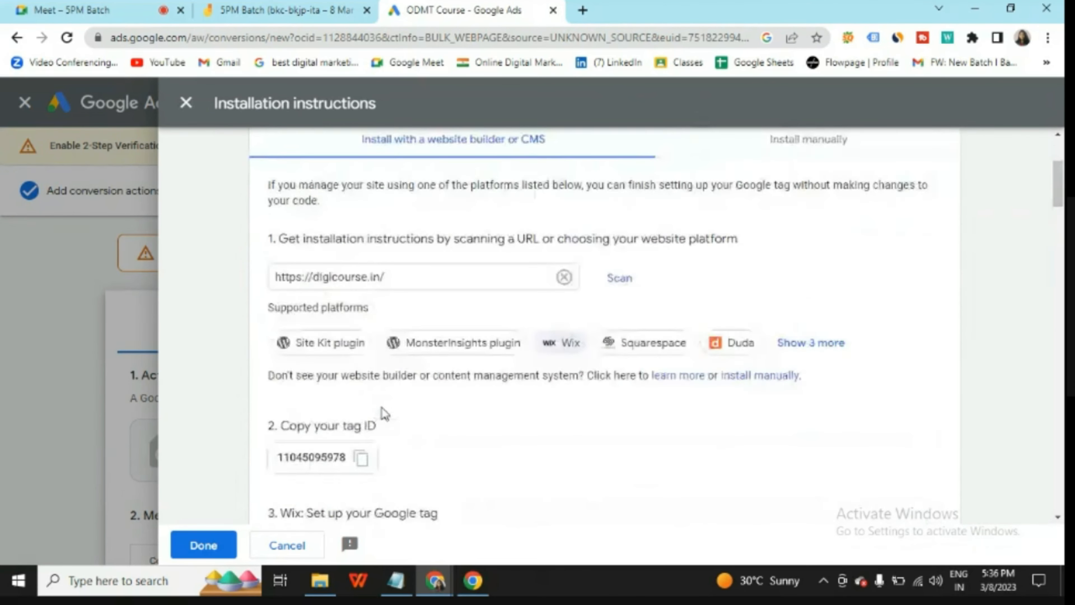
scroll(501, 470, "up", 4)
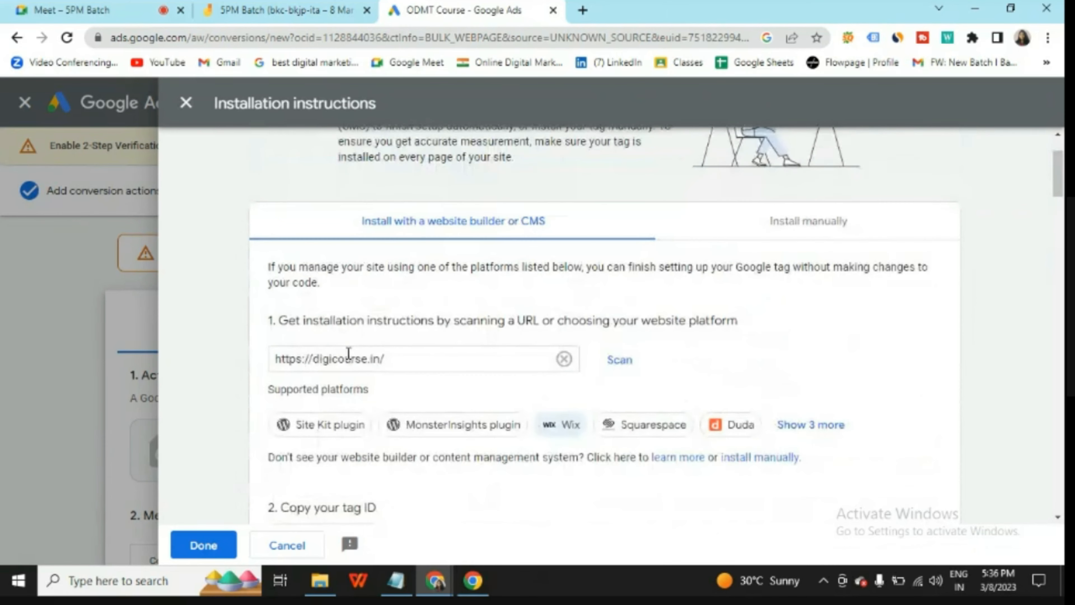
- Copy the Google tag code for manual installation, and switch to the digicourse.in WordPress admin in the incognito browser window
left_click(818, 221)
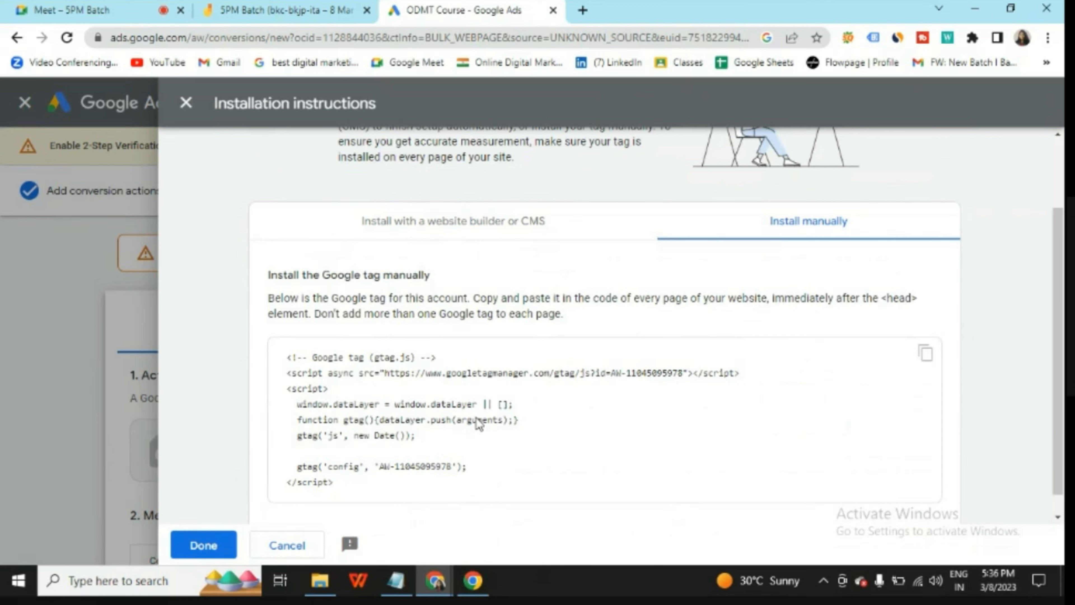
left_click(927, 356)
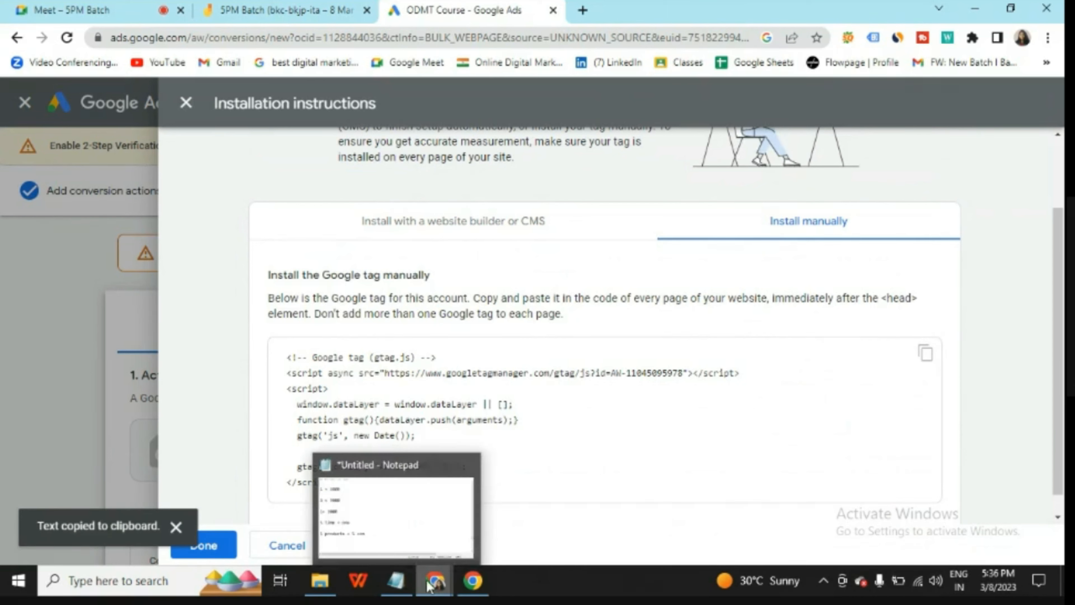
mouse_move(431, 584)
left_click(497, 519)
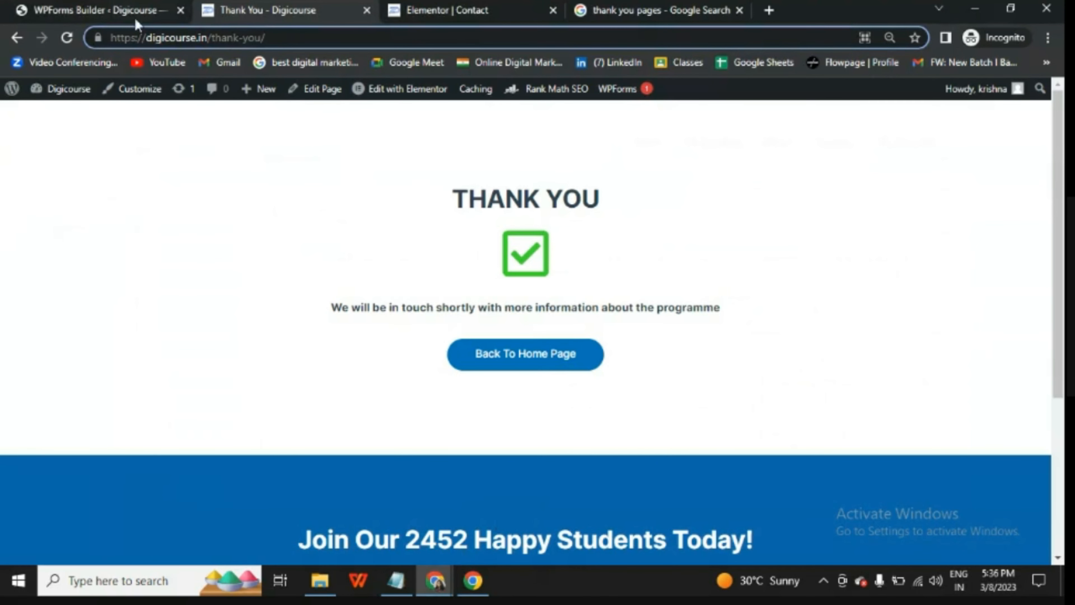
left_click(139, 11)
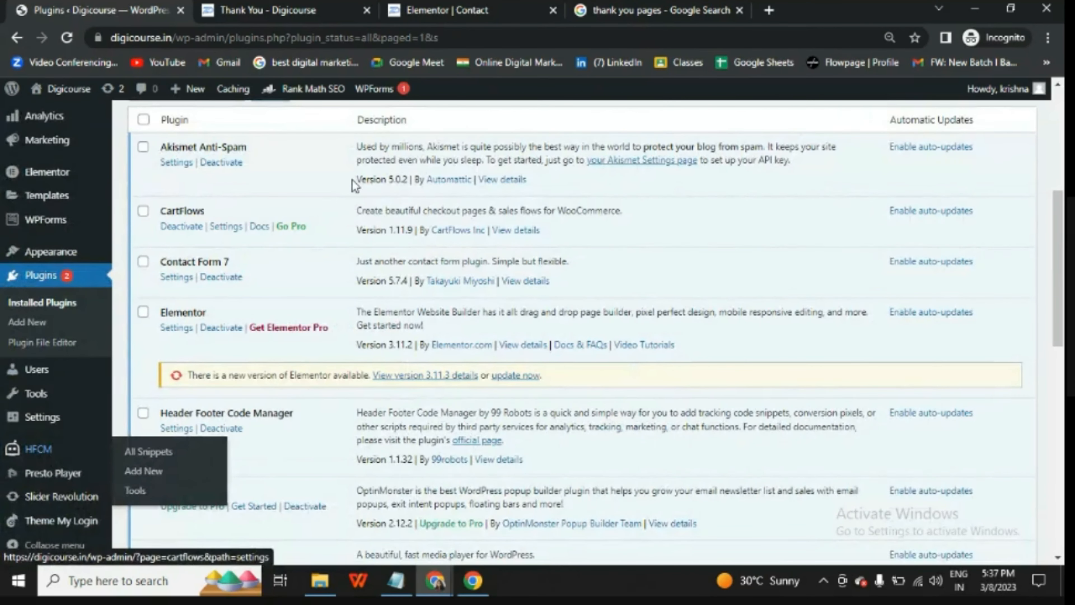
- Switch to the Google Ads window and read where the manually installed Google tag has to be placed in the website's code
mouse_move(435, 580)
left_click(377, 515)
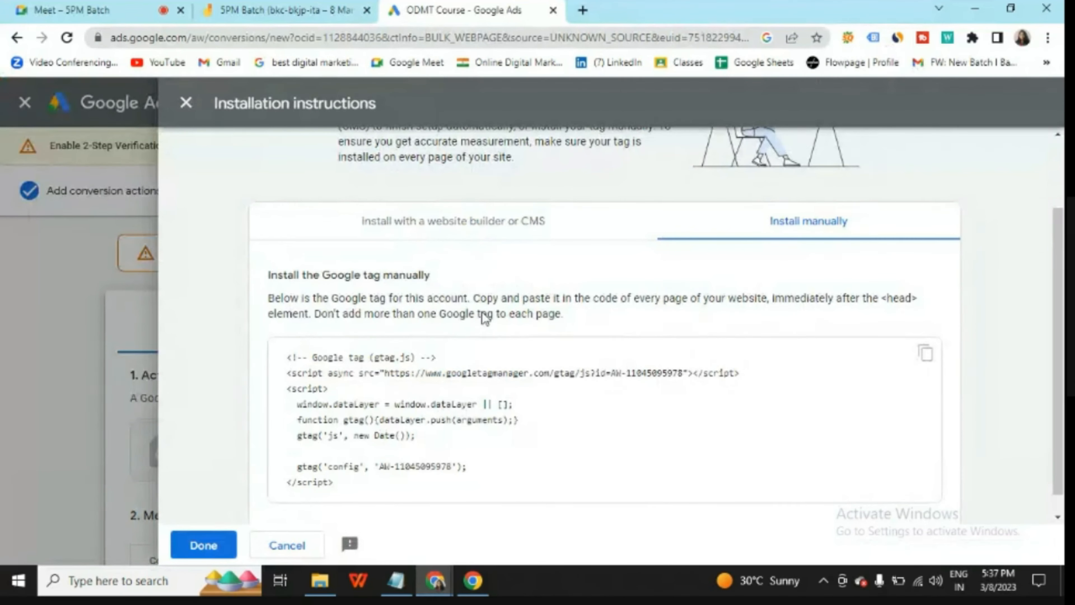
left_click_drag(486, 299, 853, 301)
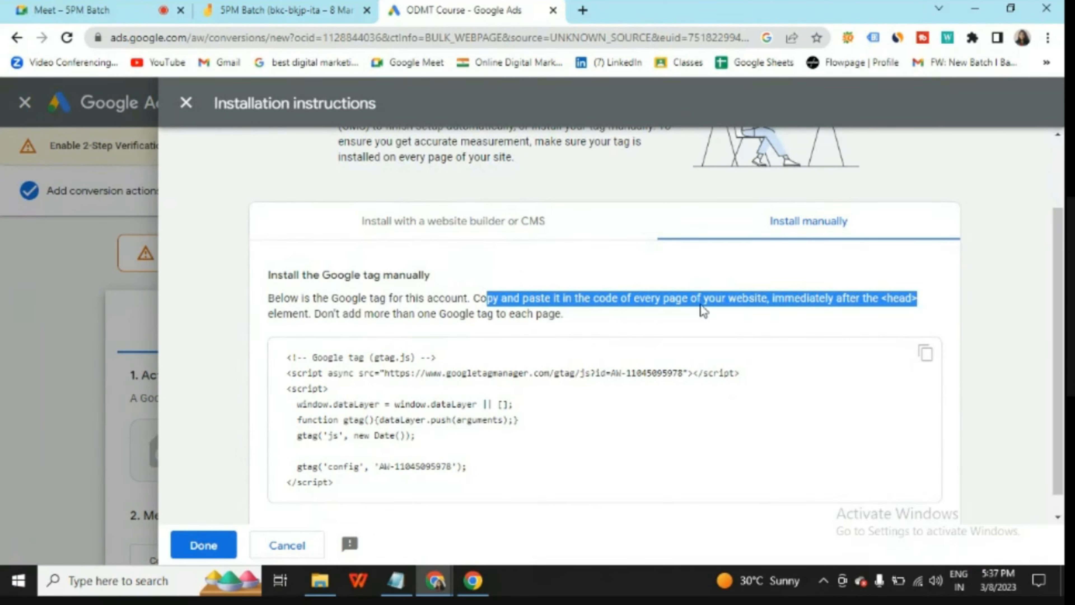
left_click(587, 306)
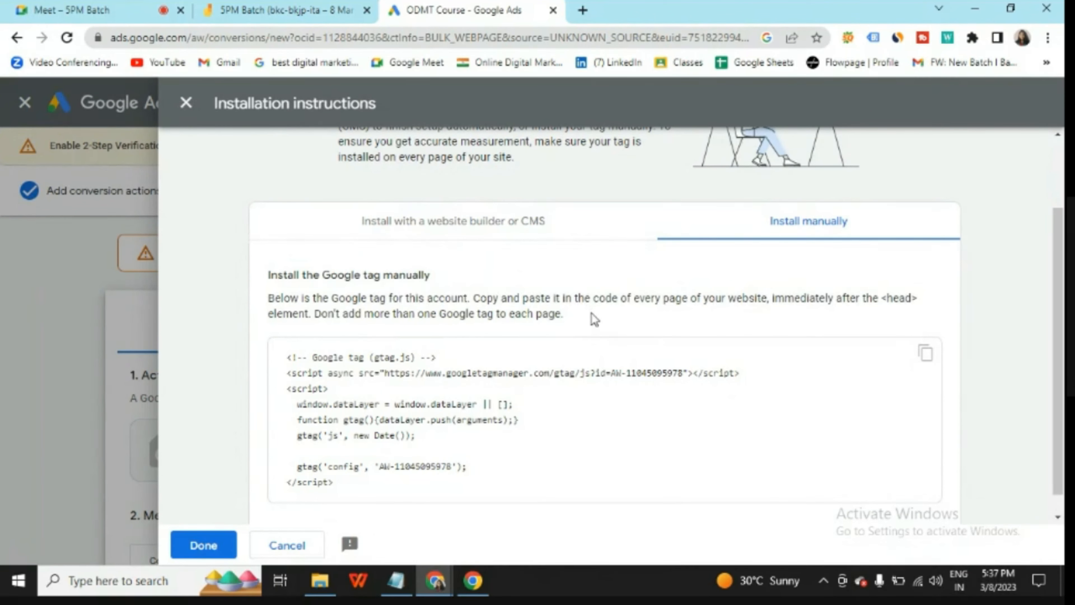
- Switch to the digicourse.in WordPress admin and start a new Header Footer Code Manager snippet named "google ads"
mouse_move(438, 583)
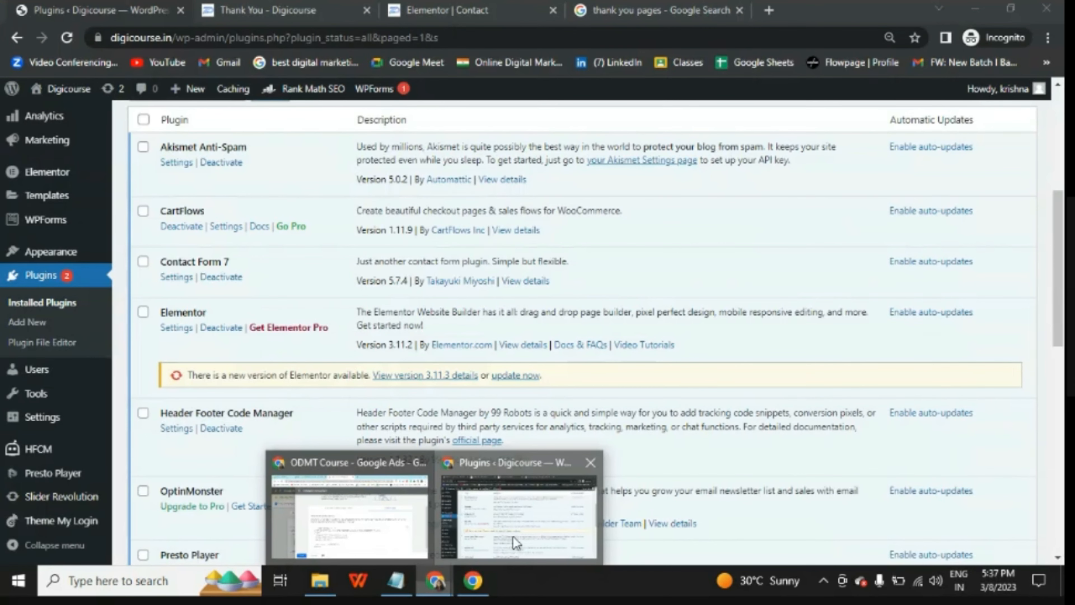
left_click(512, 536)
scroll(205, 405, "down", 3)
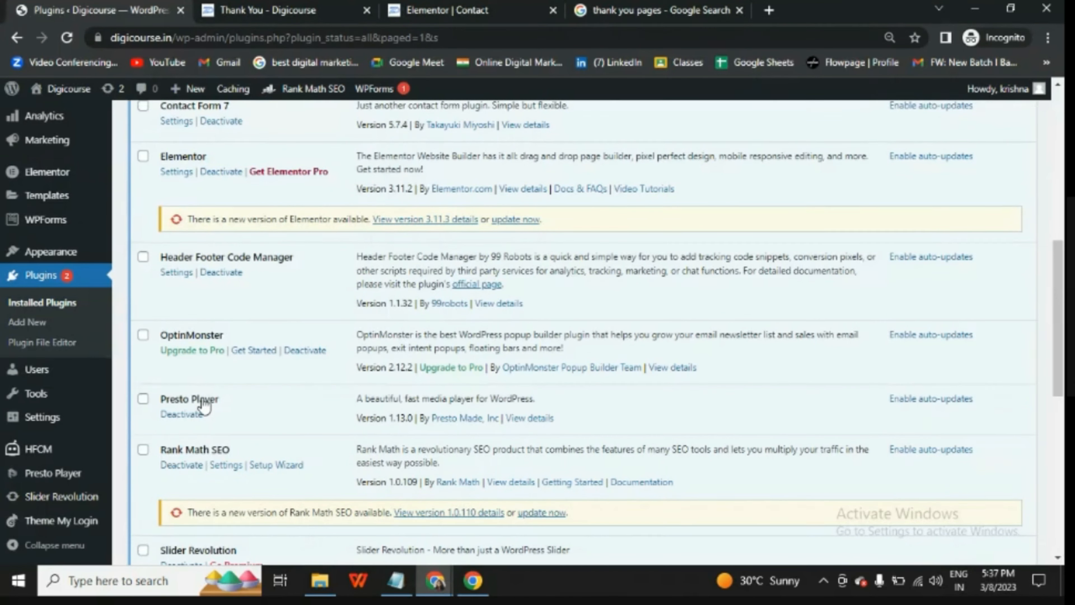
mouse_move(41, 448)
left_click(143, 471)
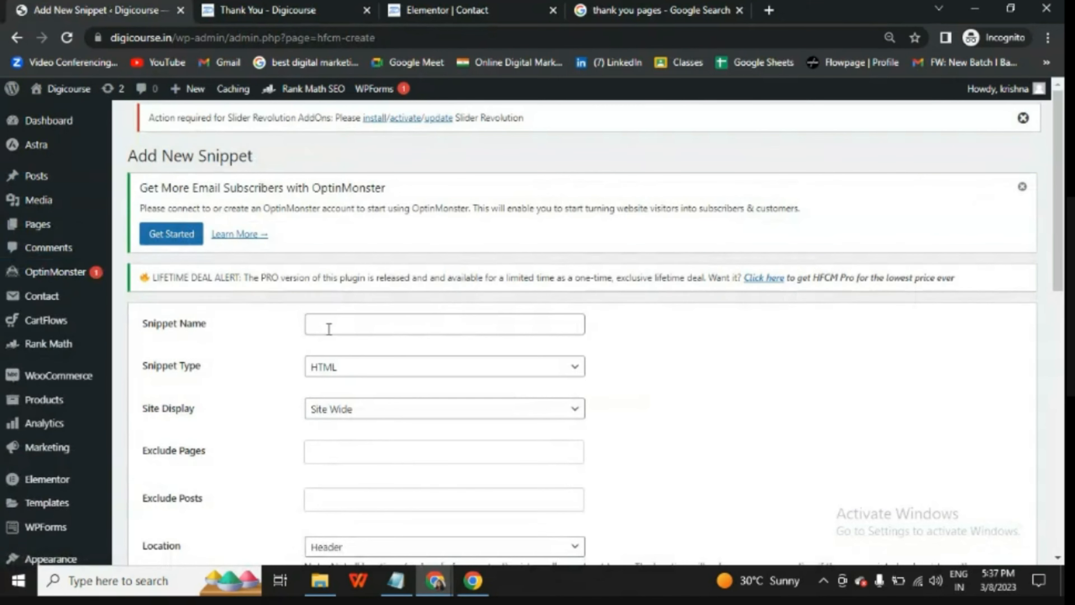
left_click(329, 329)
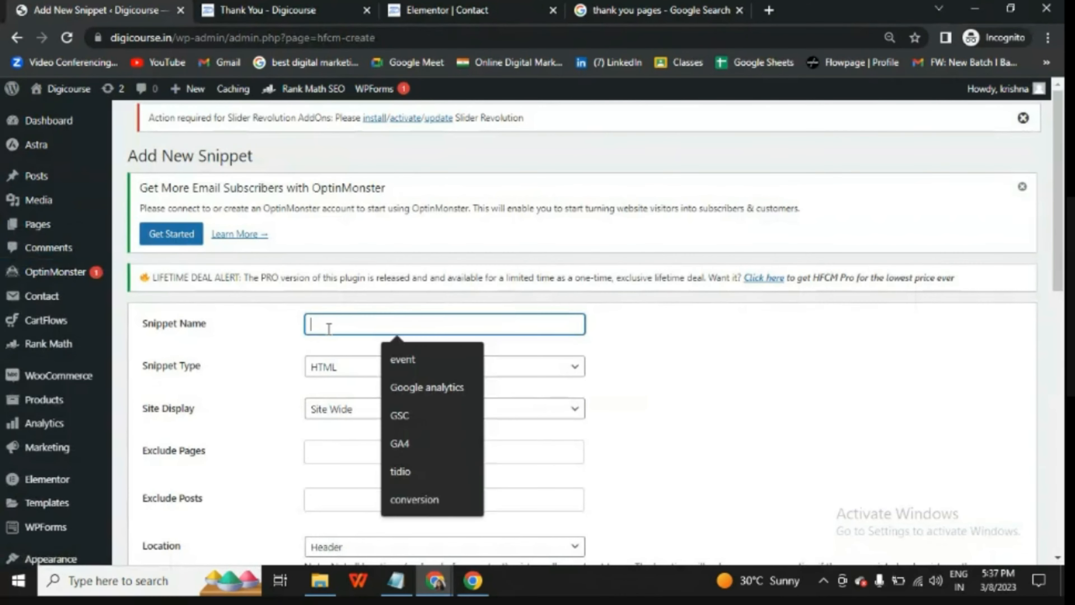
type("googl")
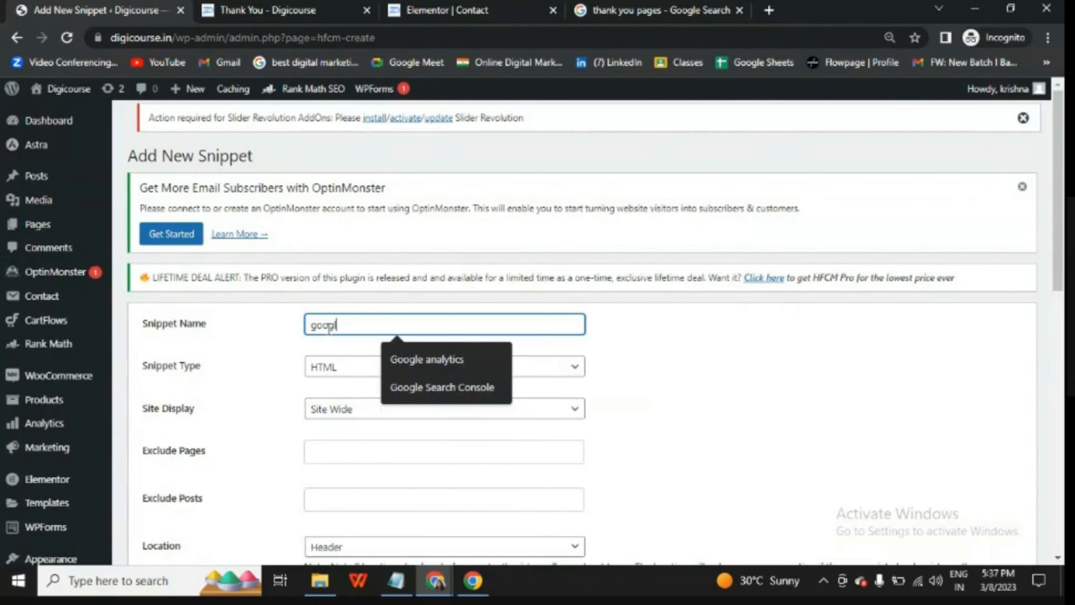
type("e ads")
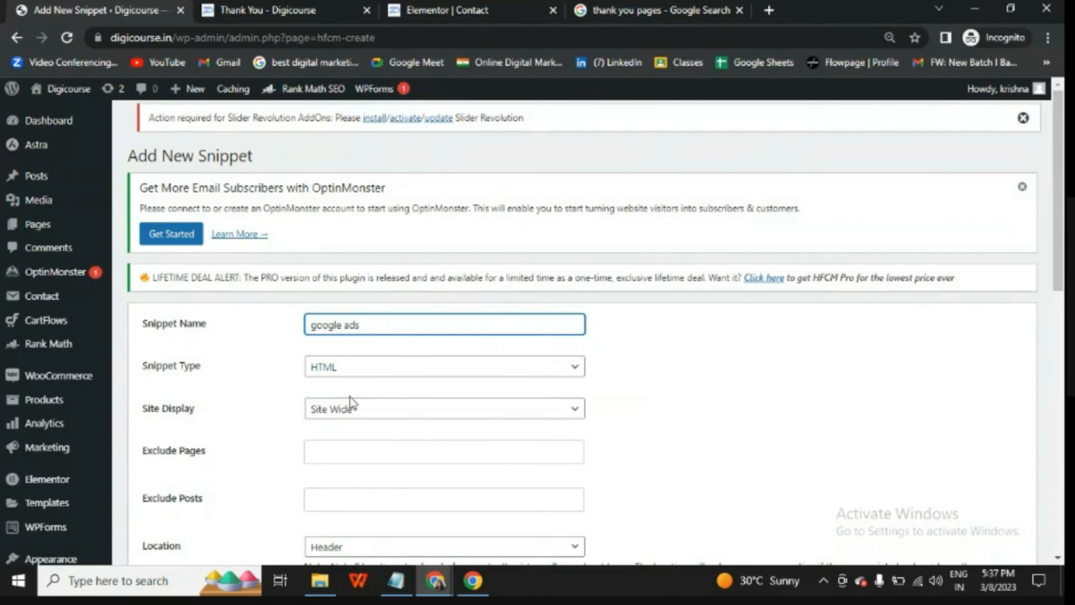
- Paste the copied Google tag code into the snippet's code area and save the snippet
scroll(350, 405, "down", 2)
scroll(360, 470, "down", 2)
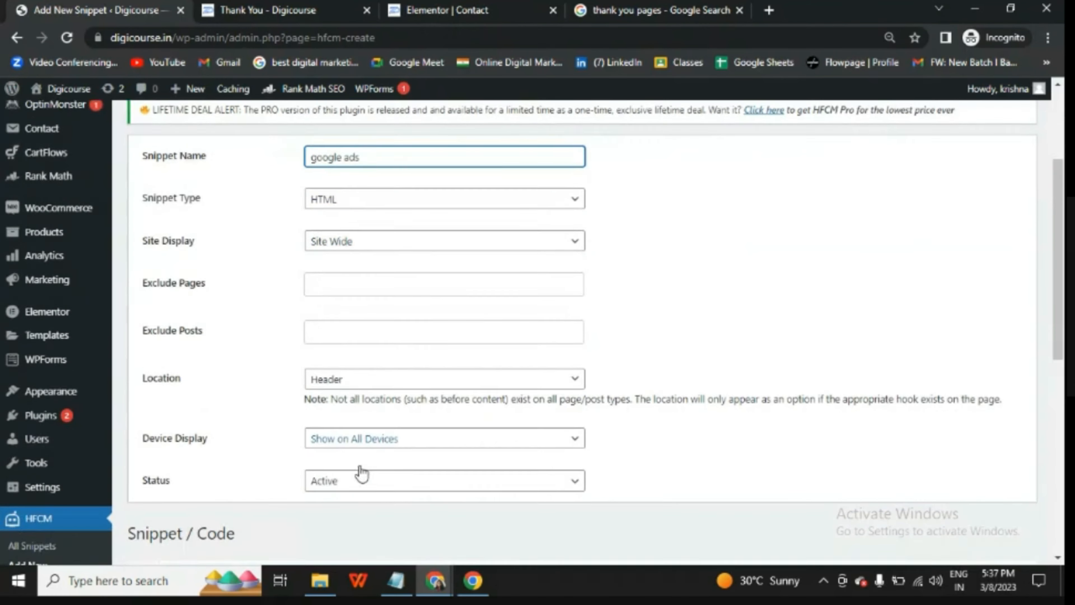
scroll(247, 434, "down", 3)
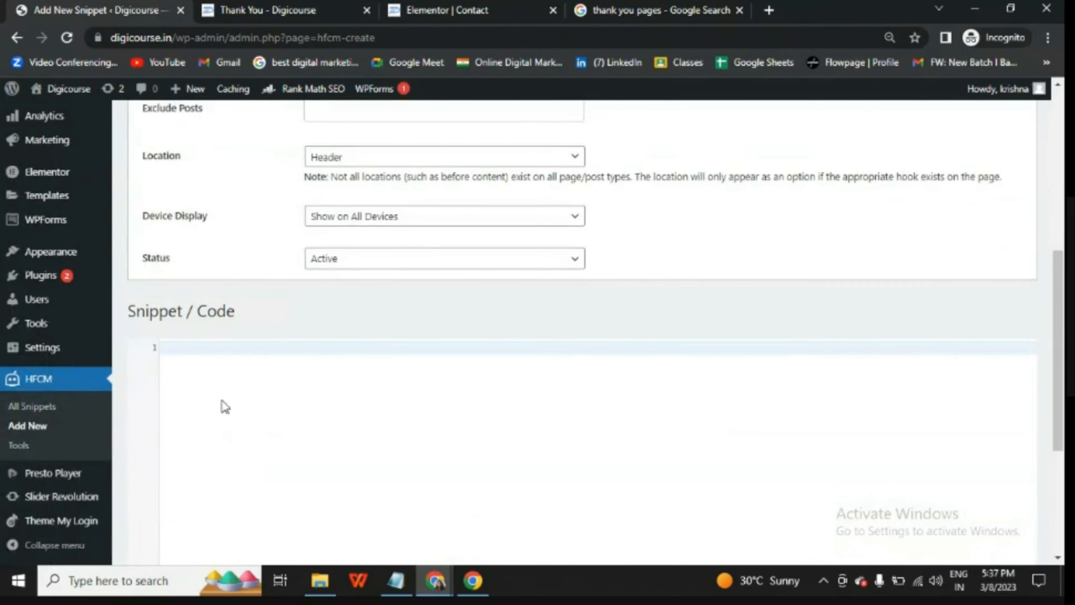
key("ctrl+v")
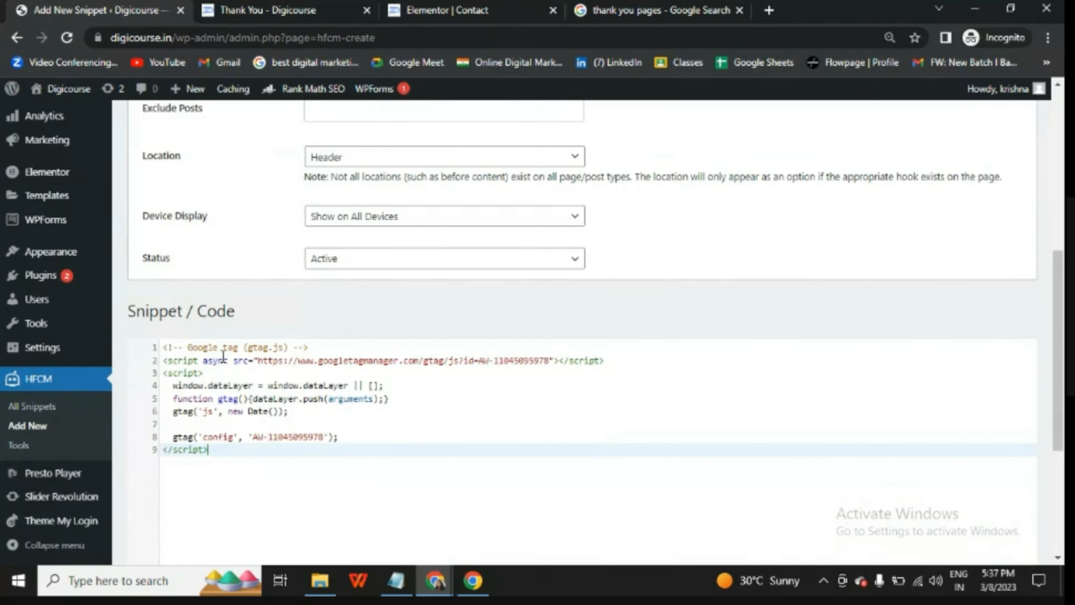
scroll(271, 436, "down", 5)
left_click(143, 510)
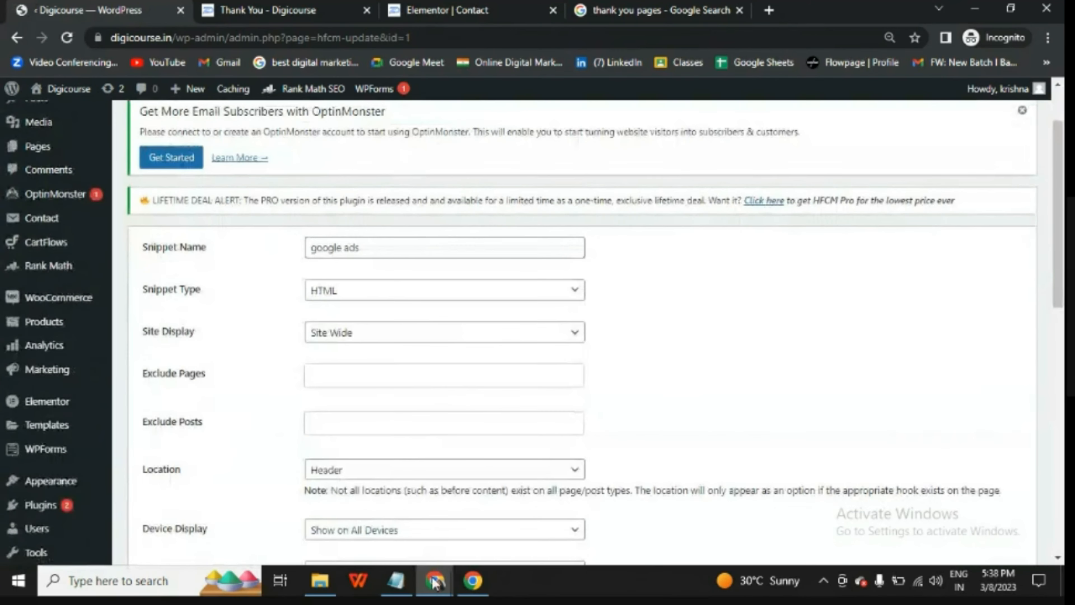
- Switch back to Google Ads and finish the Google tag's installation instructions
mouse_move(434, 584)
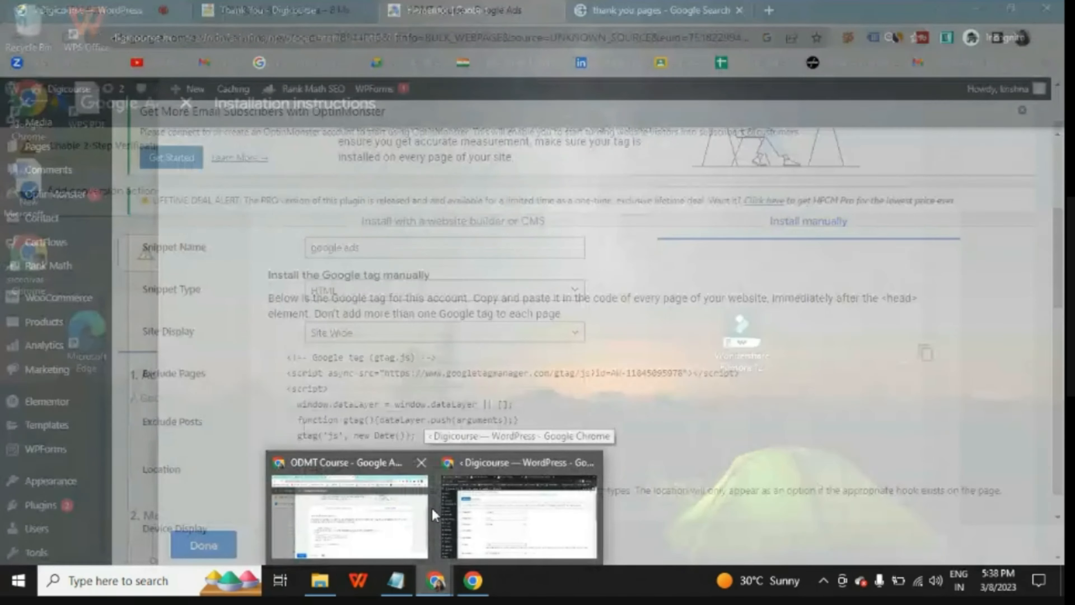
left_click(425, 508)
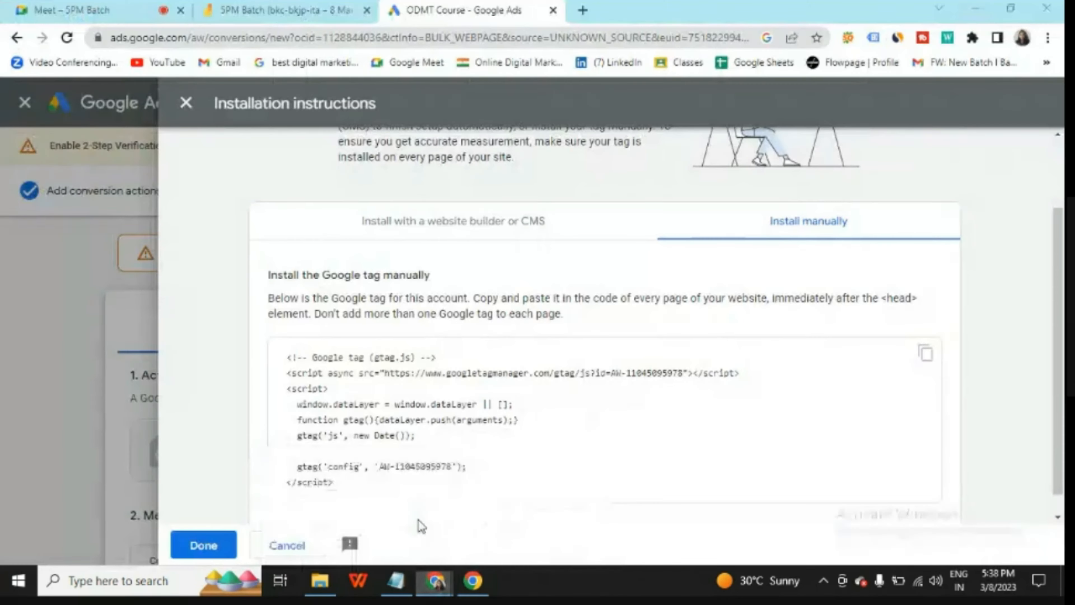
scroll(478, 442, "down", 1)
left_click(220, 541)
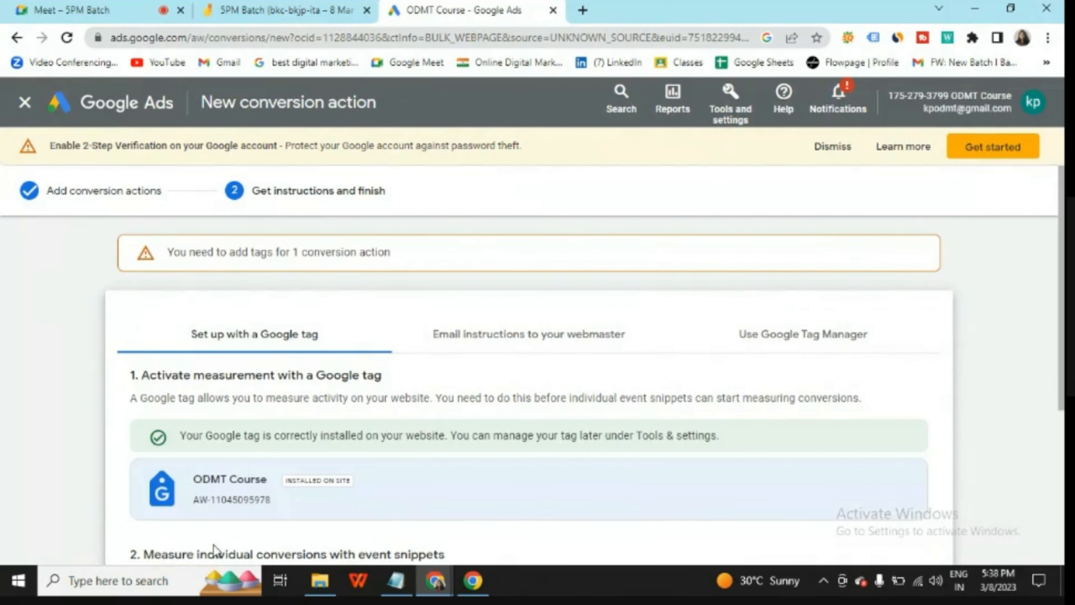
- Check the Google tag's installation status and the event snippet section, and finish the new conversion action setup
scroll(635, 483, "down", 2)
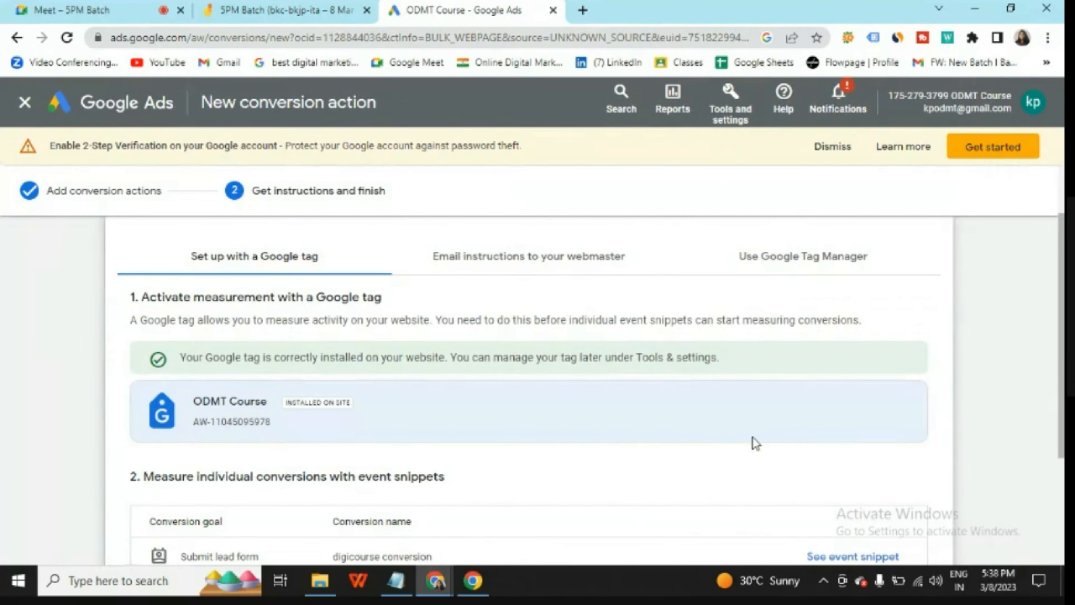
left_click_drag(180, 357, 496, 364)
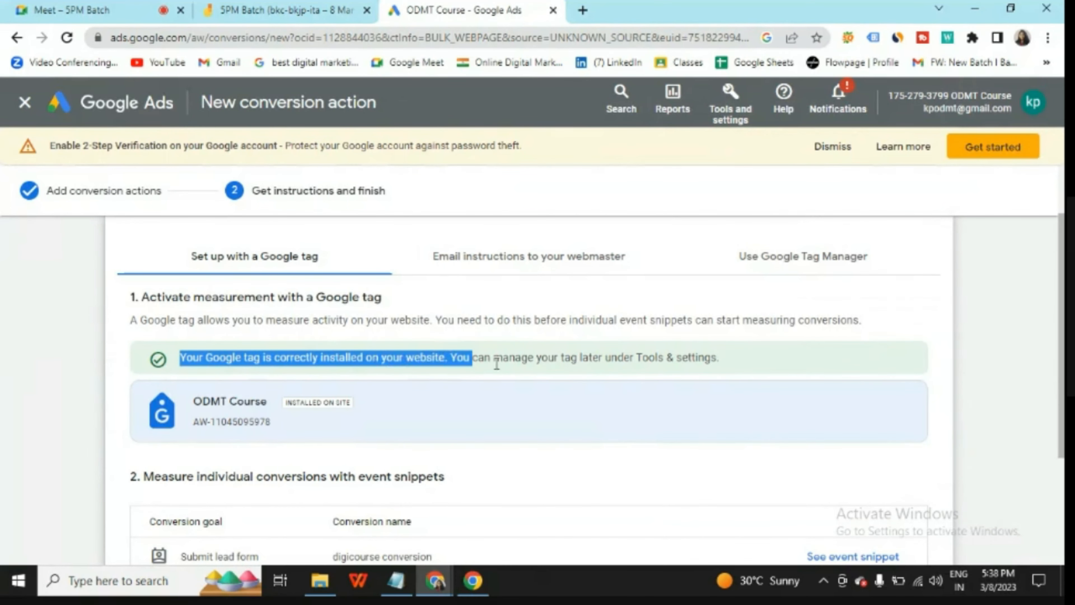
left_click(501, 362)
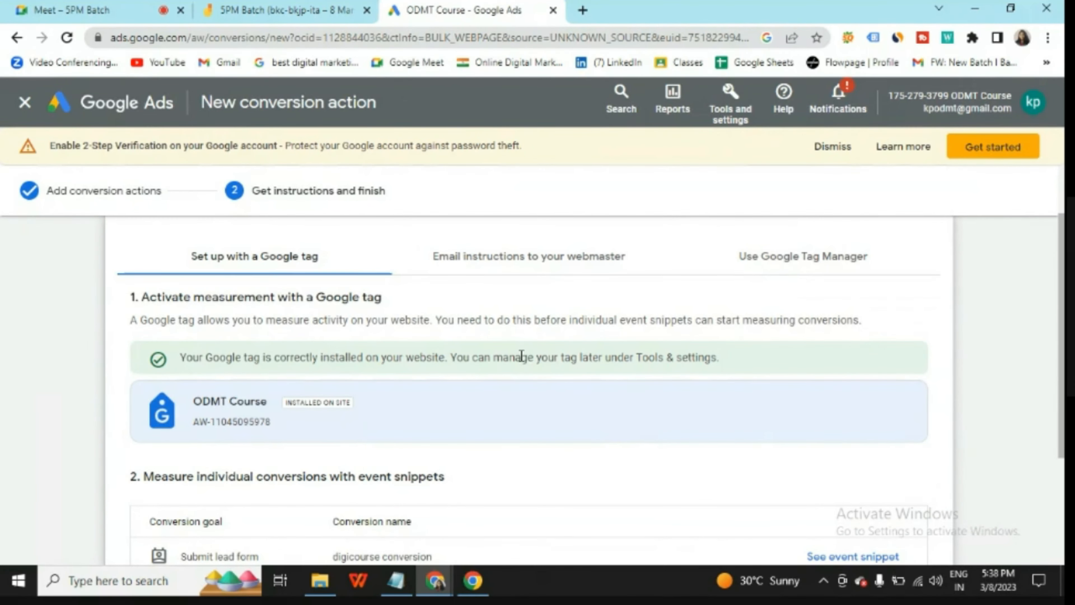
scroll(520, 357, "down", 3)
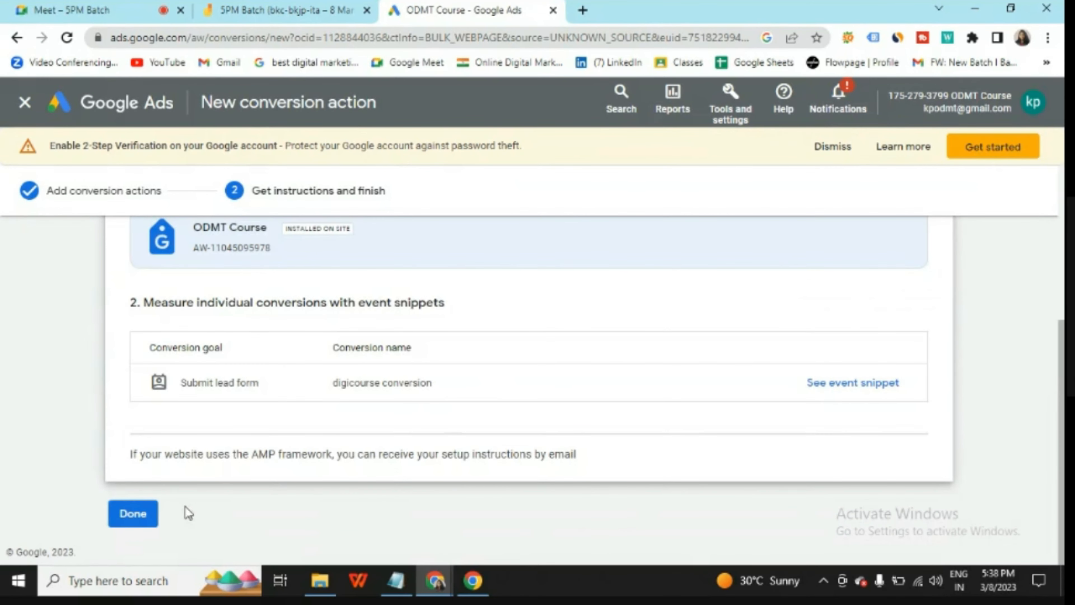
left_click(146, 513)
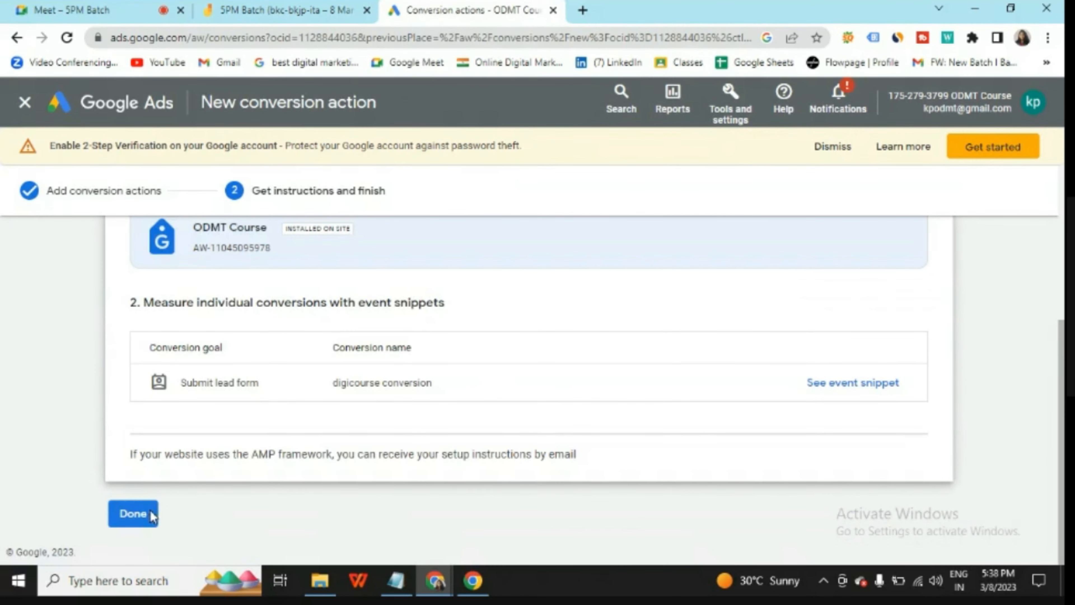